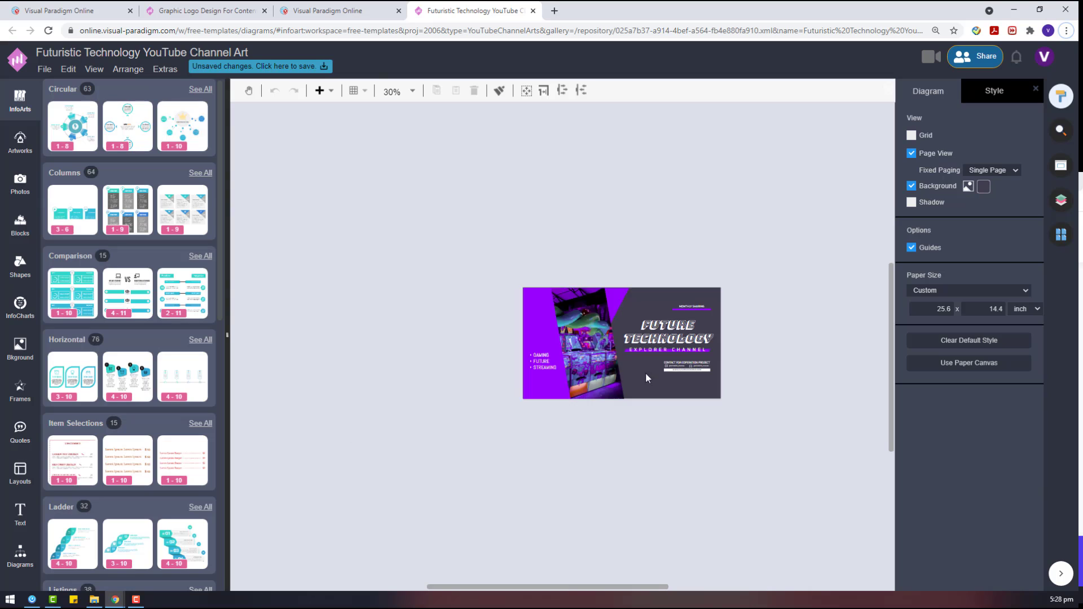
Move the template artwork up off the dark page and drop a portrait photo onto the canvas
drag(784, 439, 465, 210)
drag(715, 379, 716, 244)
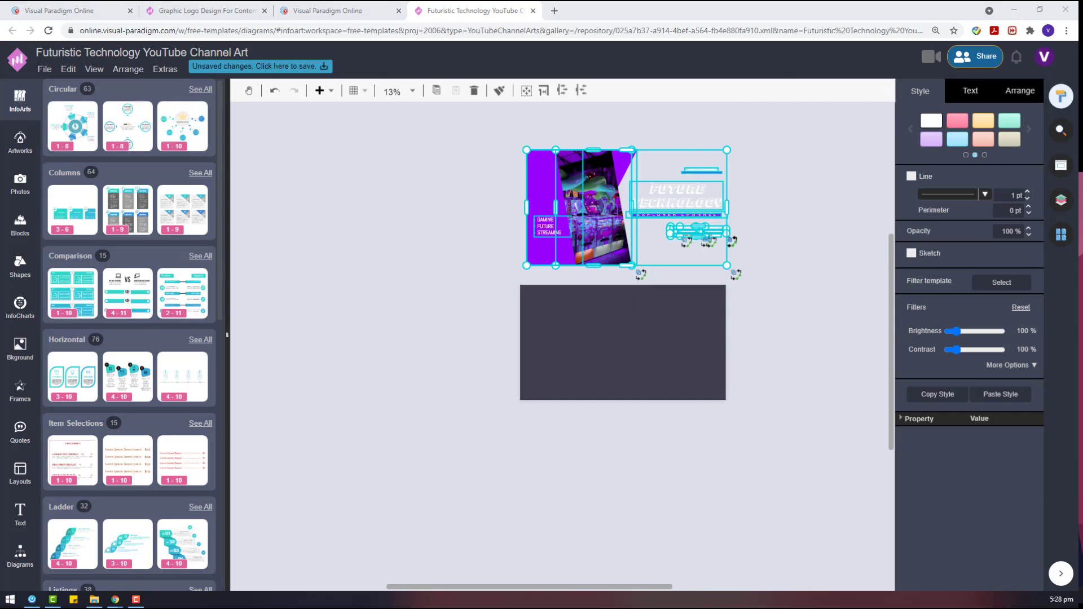
drag(11, 361, 476, 332)
key(Escape)
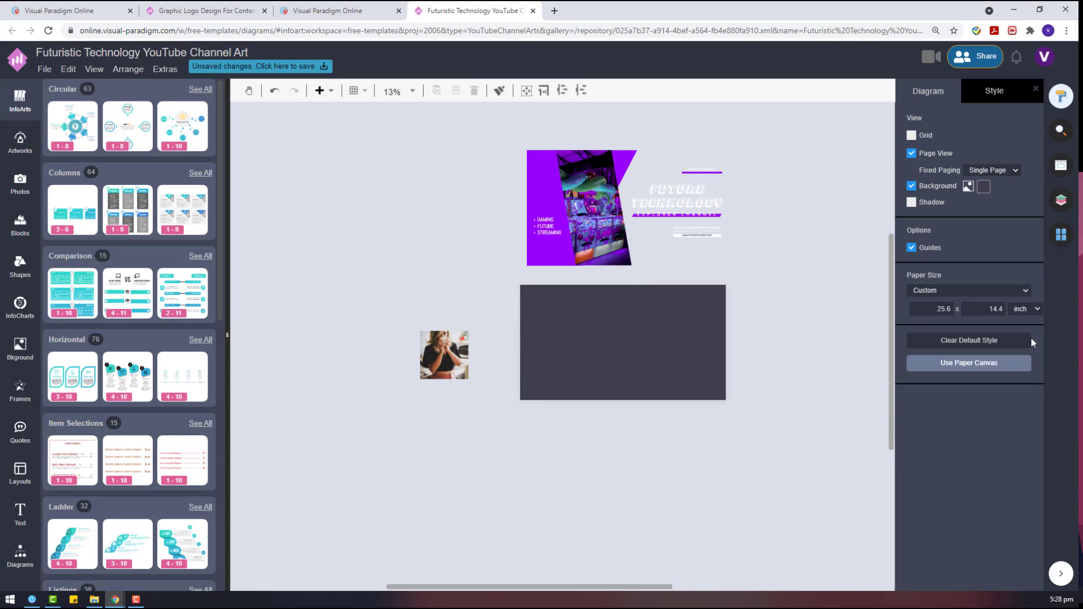
Paste the Violet wreath logo from the logo document and resize it beside the photo
click(203, 11)
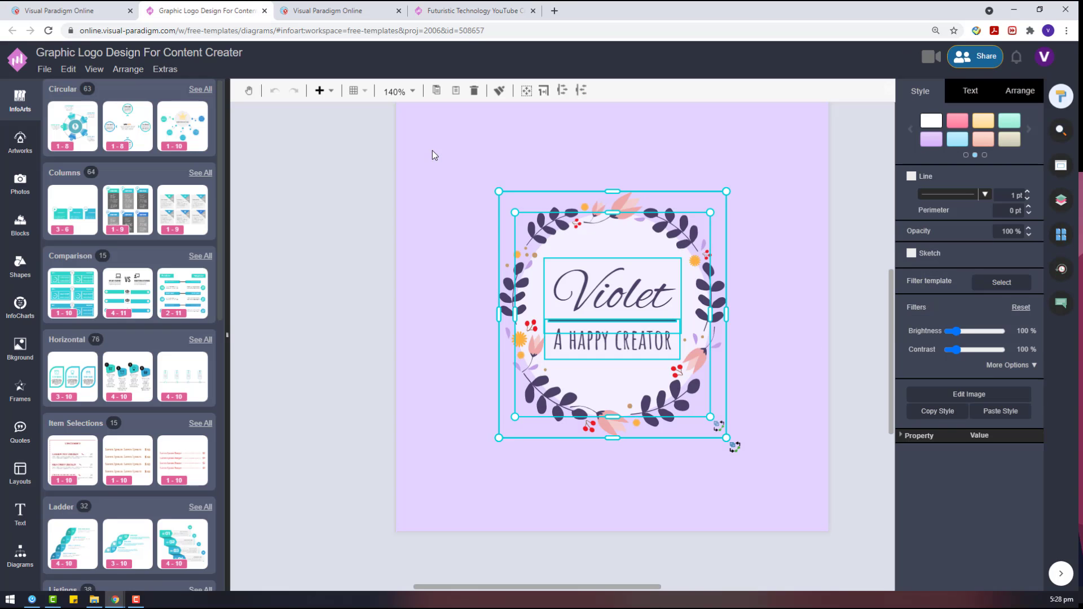
click(473, 10)
key(ctrl+v)
drag(586, 379, 632, 341)
click(821, 357)
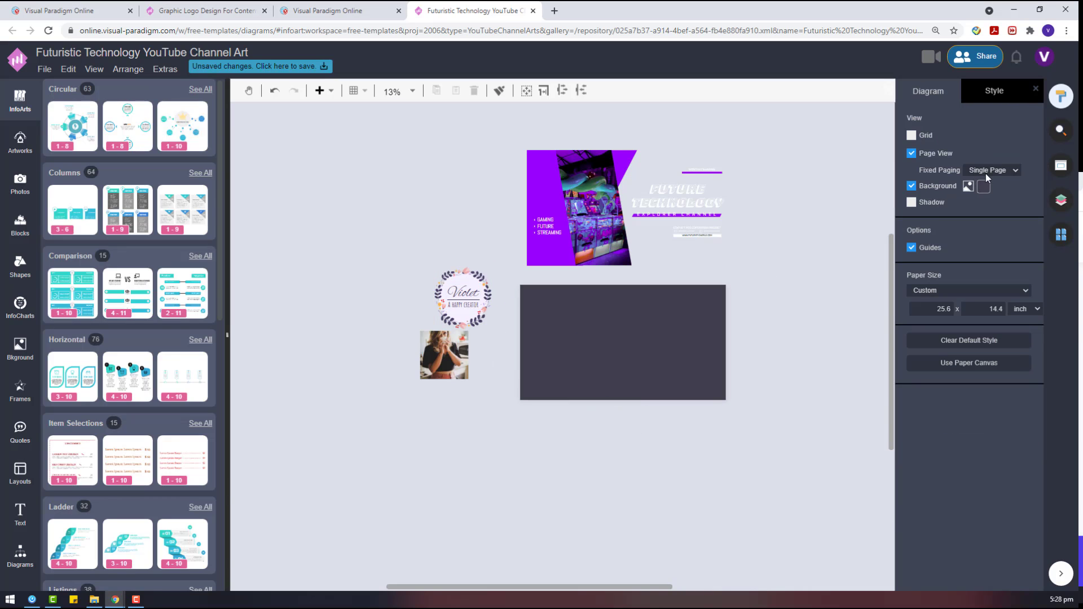
click(983, 187)
Set the page background to white and remove the portrait photo's background with Background Remover
click(944, 215)
click(446, 355)
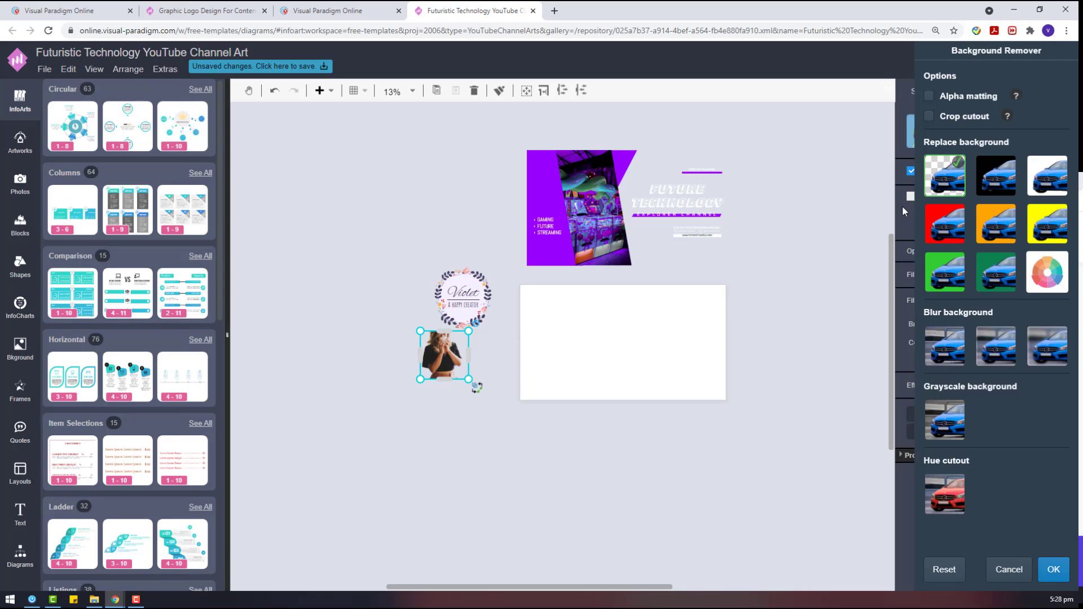
click(1017, 266)
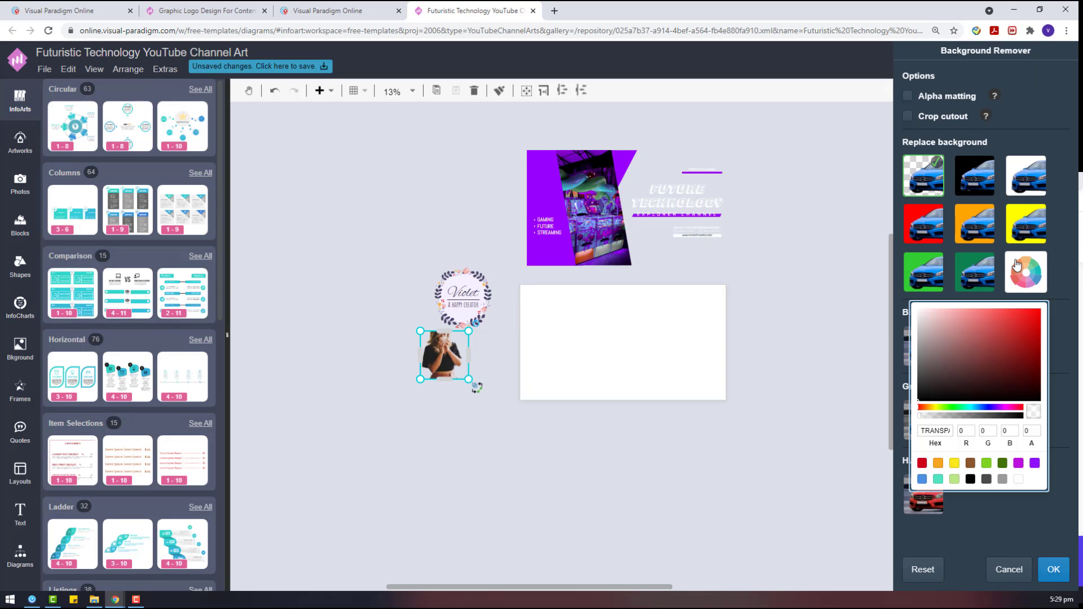
click(829, 343)
click(466, 291)
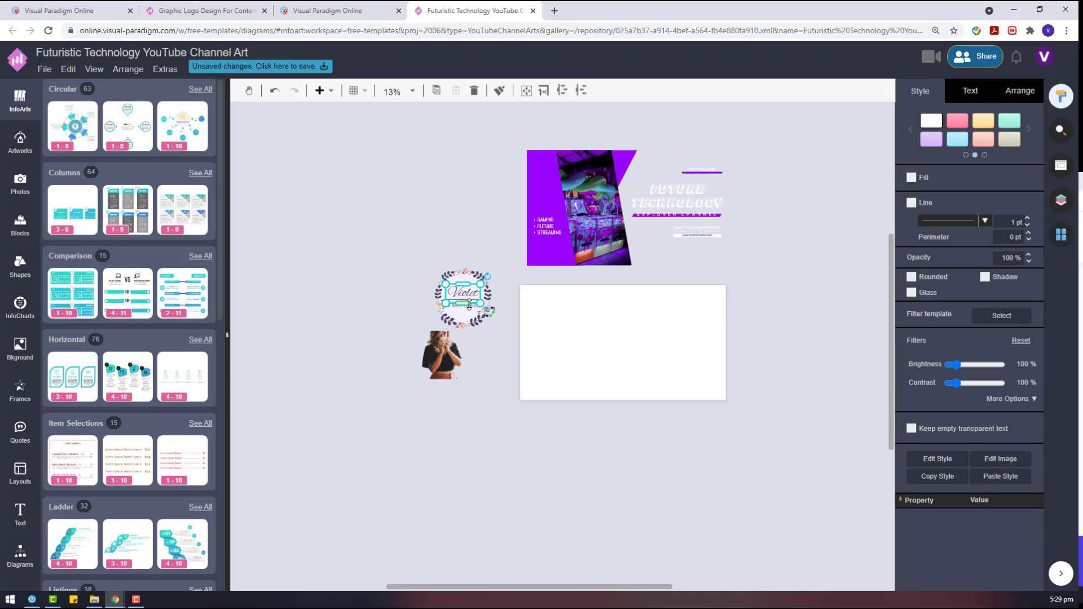
click(505, 322)
Ungroup the Violet logo, moving the Violet text above the separated wreath
click(471, 296)
drag(471, 296, 458, 231)
click(474, 307)
right_click(476, 307)
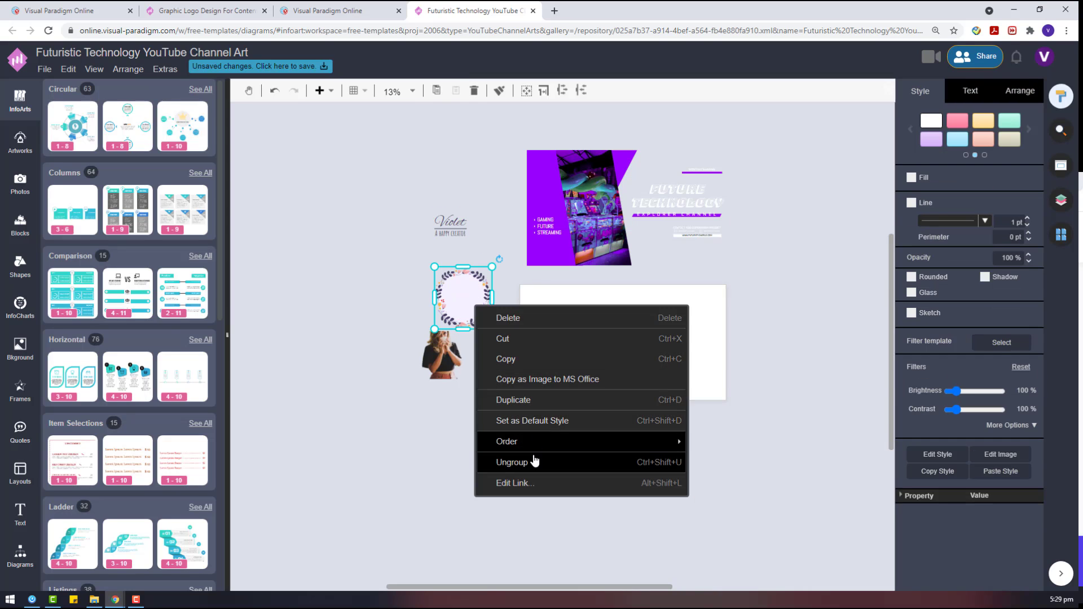
click(524, 459)
click(458, 301)
click(644, 337)
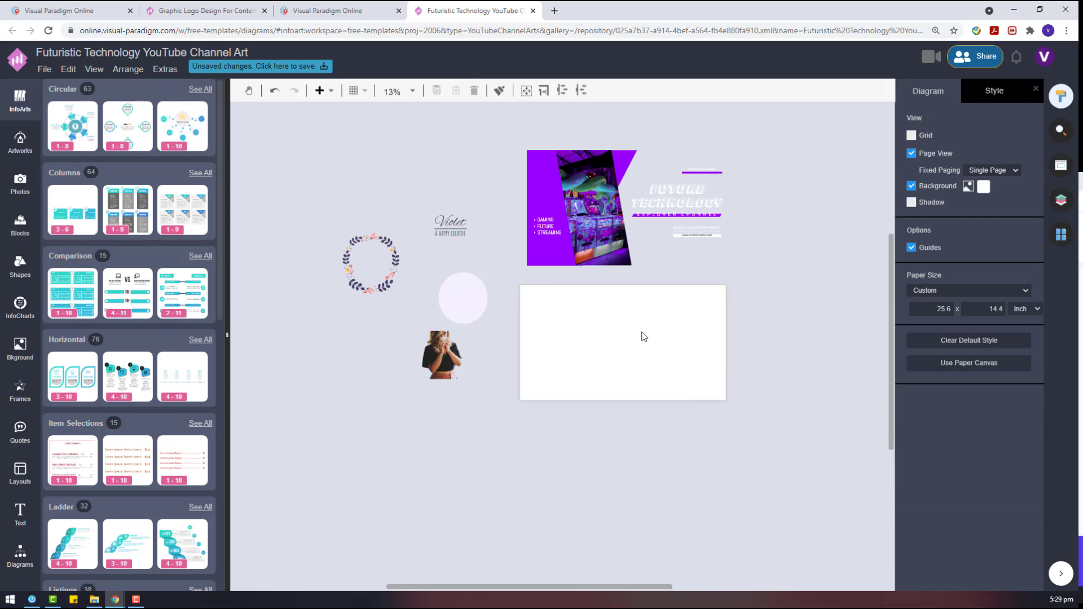
Place the lavender circle next to the portrait and recolour it
click(423, 358)
drag(423, 359, 444, 355)
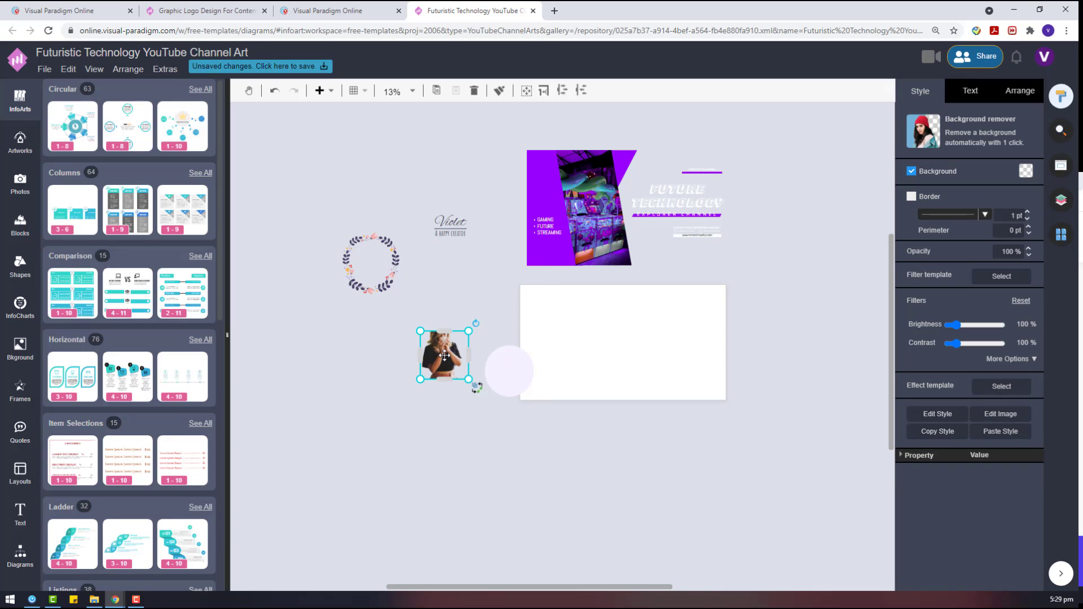
click(509, 370)
click(915, 138)
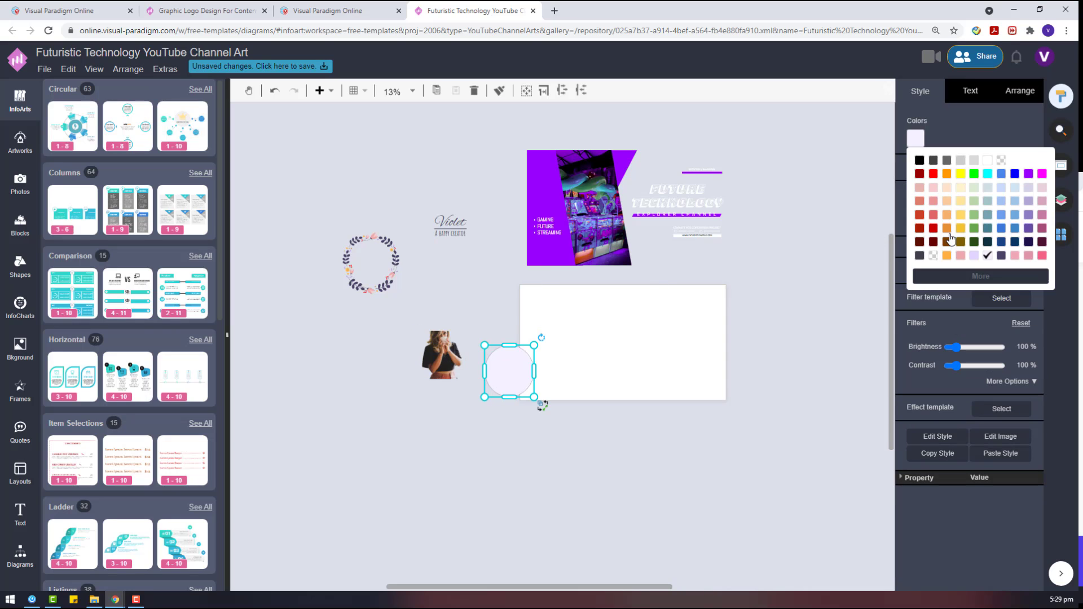
click(986, 256)
Brighten the portrait photo to 142% and give it a pale pink background
click(444, 355)
click(1026, 182)
click(1009, 245)
click(419, 393)
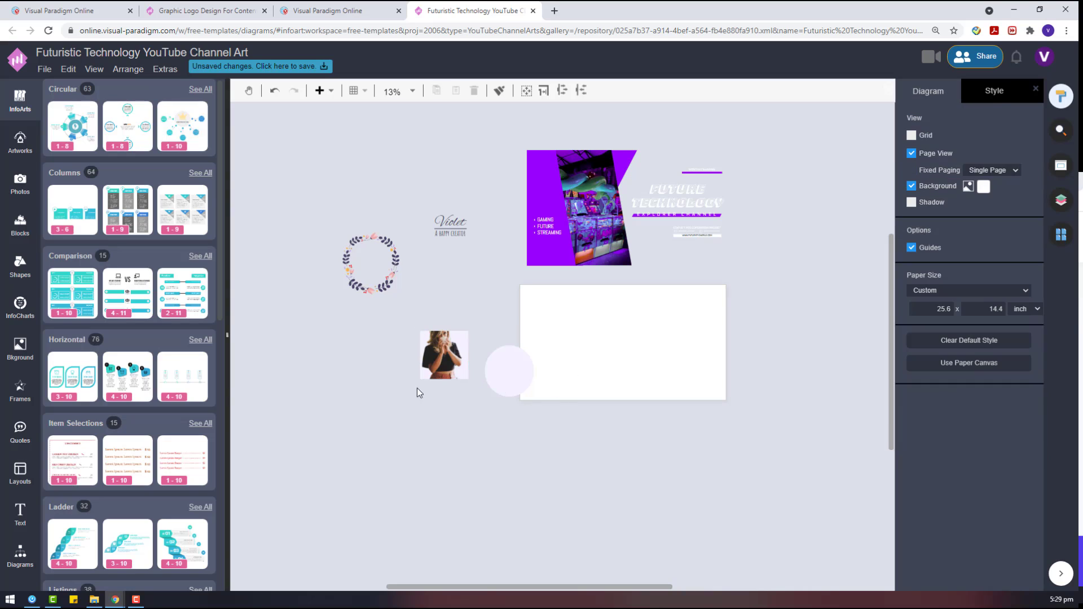
click(444, 361)
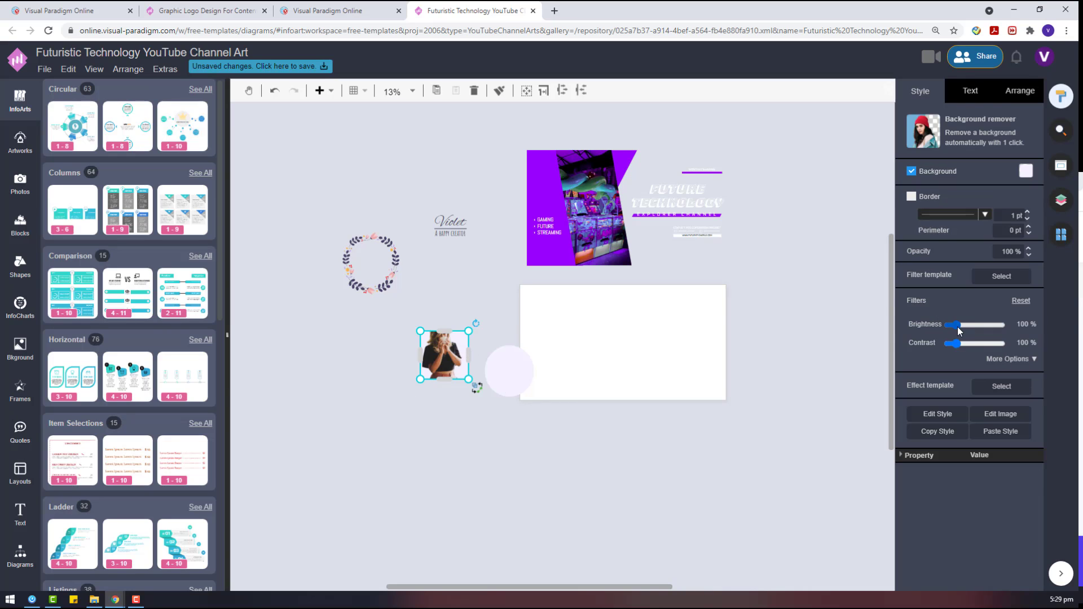
drag(957, 331, 959, 331)
click(1025, 171)
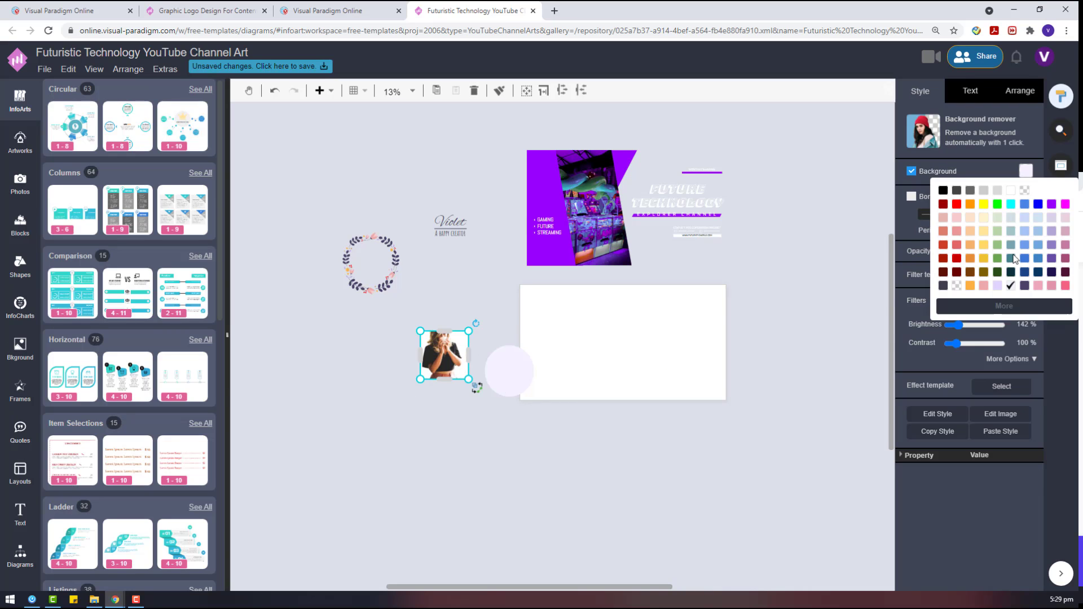
click(1015, 258)
click(586, 279)
click(16, 394)
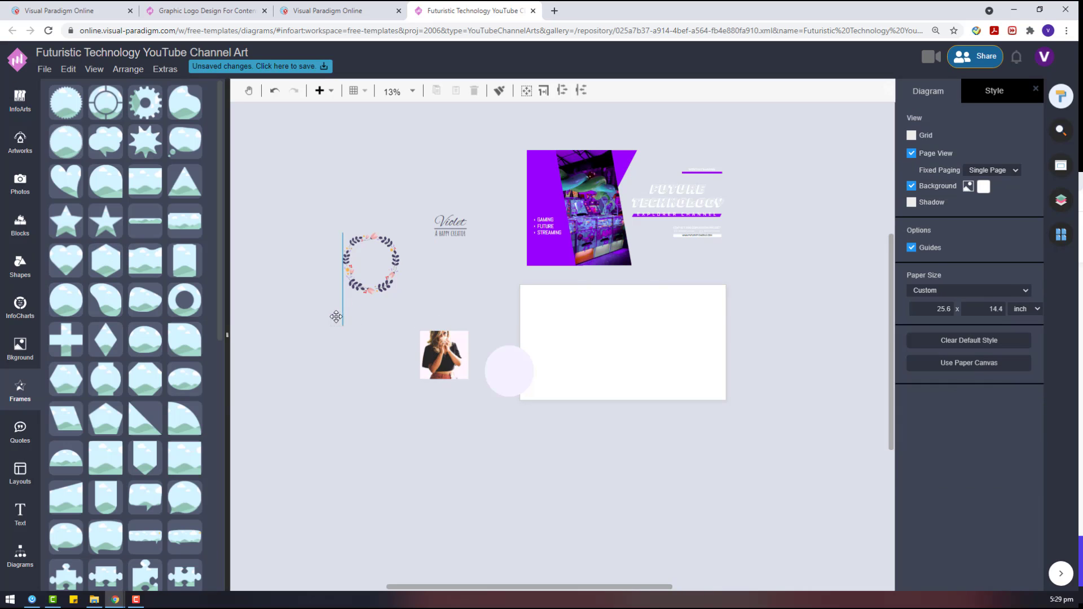
Add a rounded frame shape and move it onto the portrait photo
drag(336, 317, 519, 375)
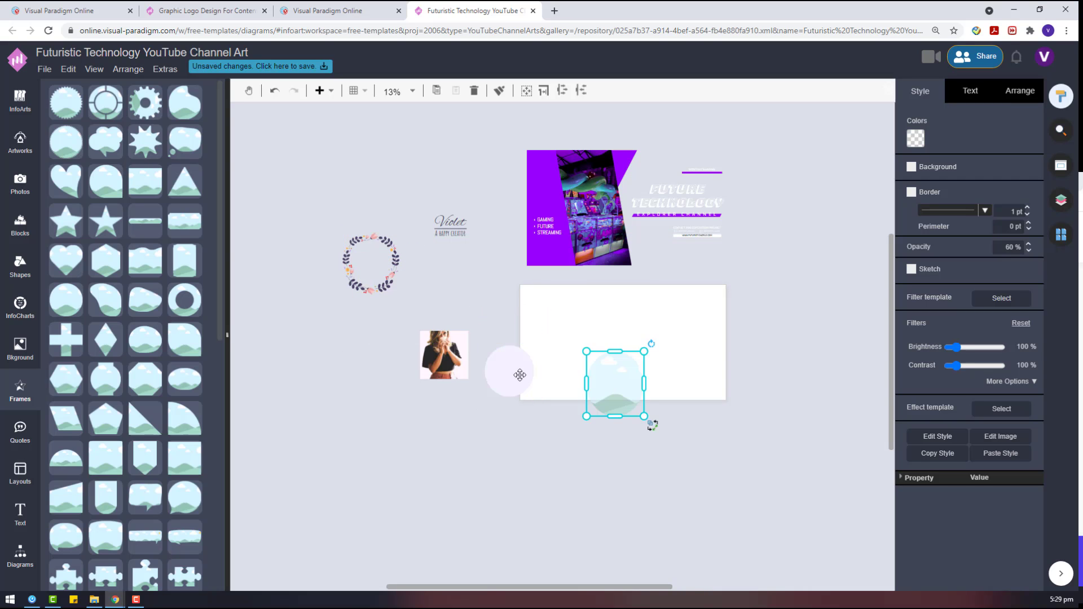
scroll(395, 389, up, 3)
drag(626, 346, 535, 258)
click(681, 342)
click(1020, 91)
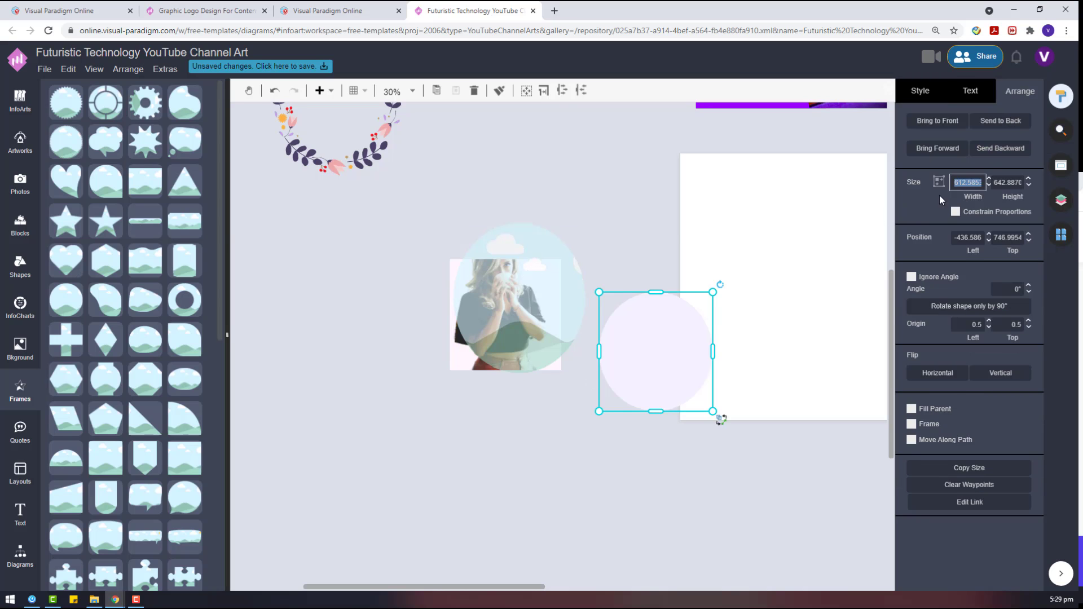
click(800, 223)
click(671, 331)
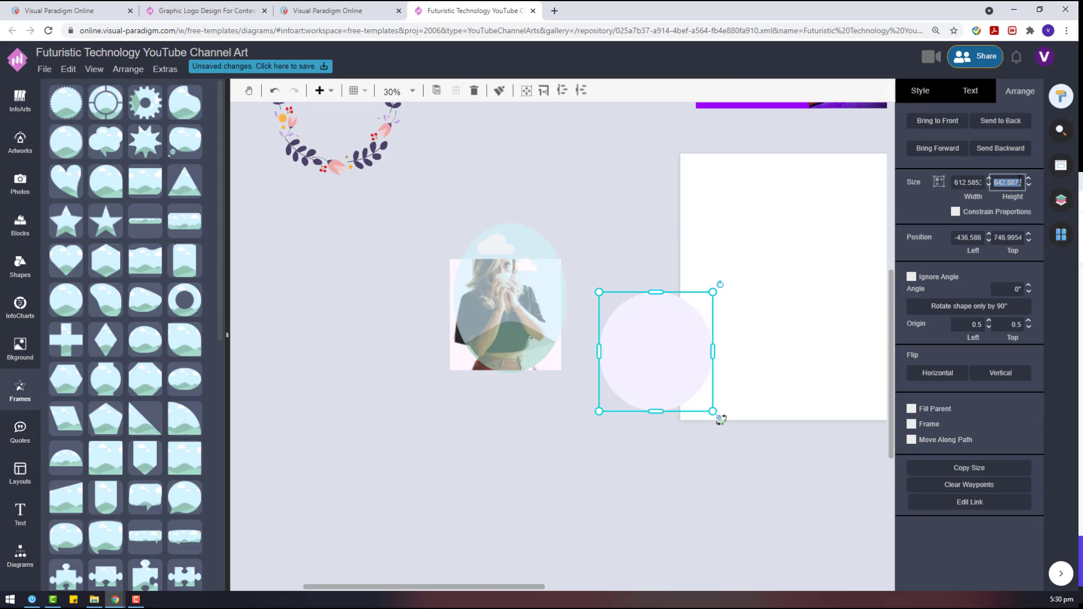
click(649, 245)
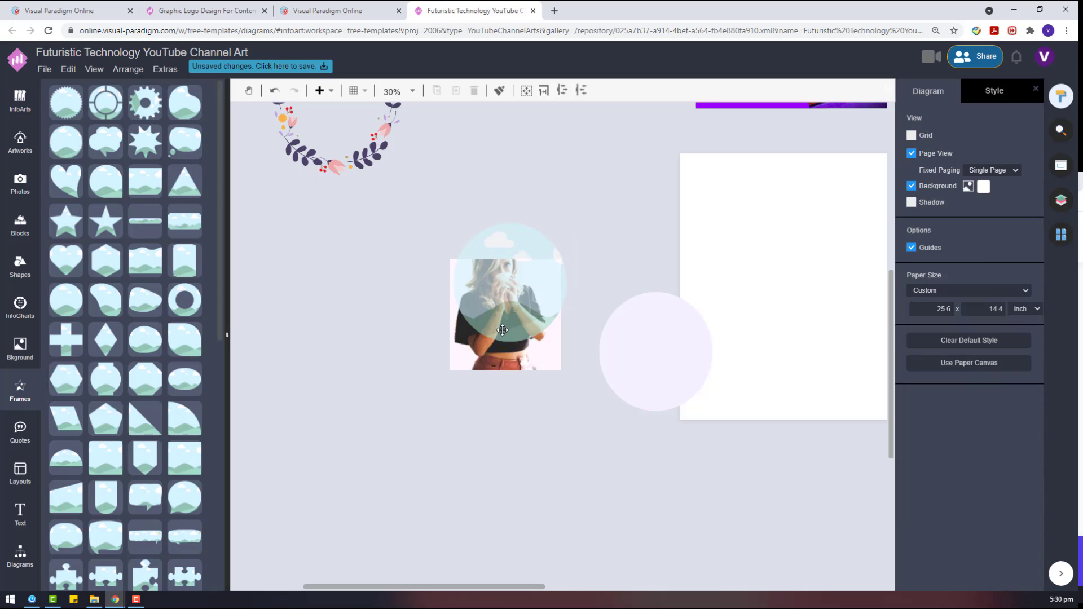
Enlarge the photo inside the rounded frame so it fills the outline
click(548, 302)
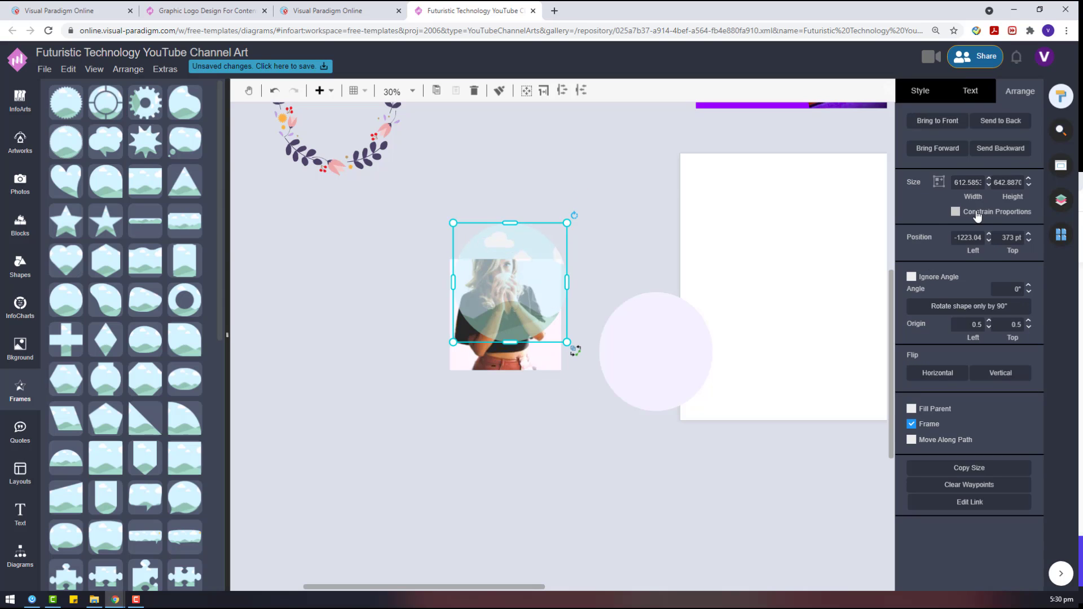
click(468, 281)
drag(567, 372, 568, 342)
right_click(515, 276)
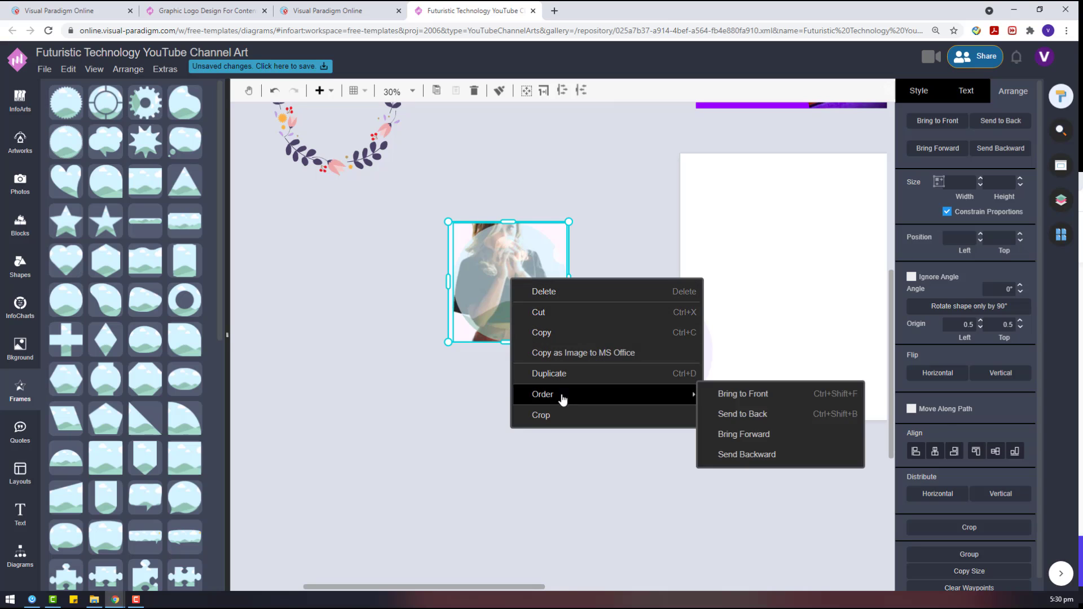
key(Escape)
click(566, 433)
click(507, 248)
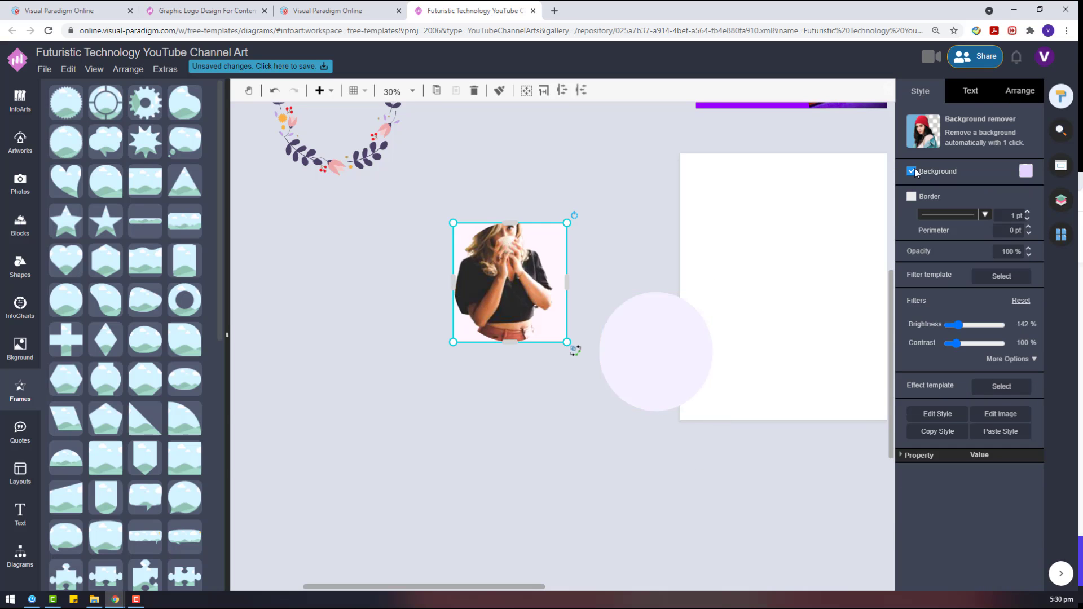
Turn off the photo's background fill, bring it to front, and place it beside the lavender circle
click(911, 170)
click(665, 216)
scroll(665, 216, down, 2)
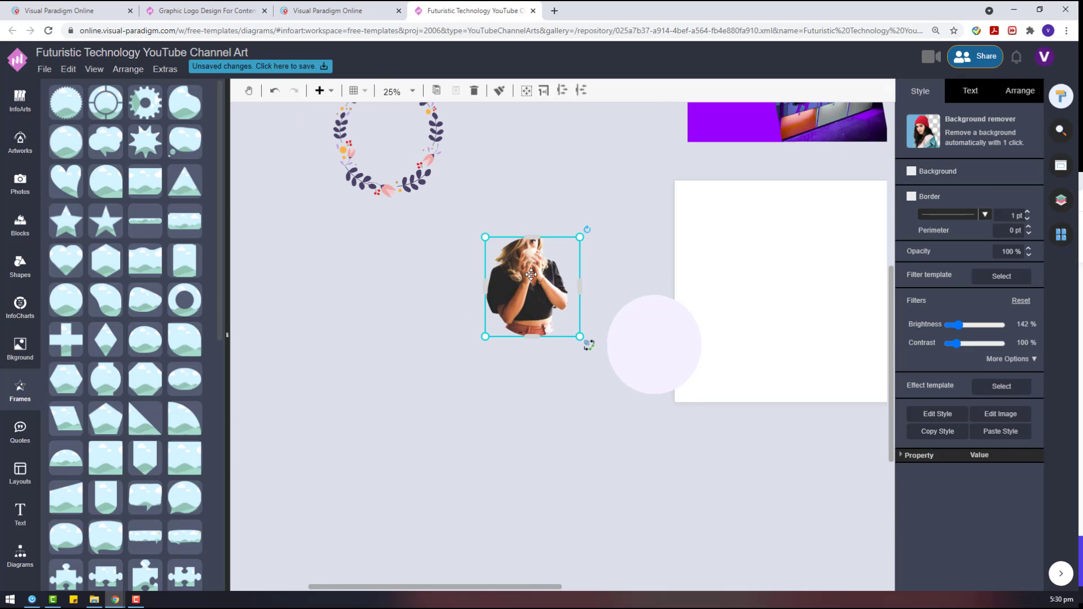
drag(585, 341, 614, 418)
right_click(560, 351)
mouse_move(733, 485)
click(789, 485)
drag(584, 375, 617, 357)
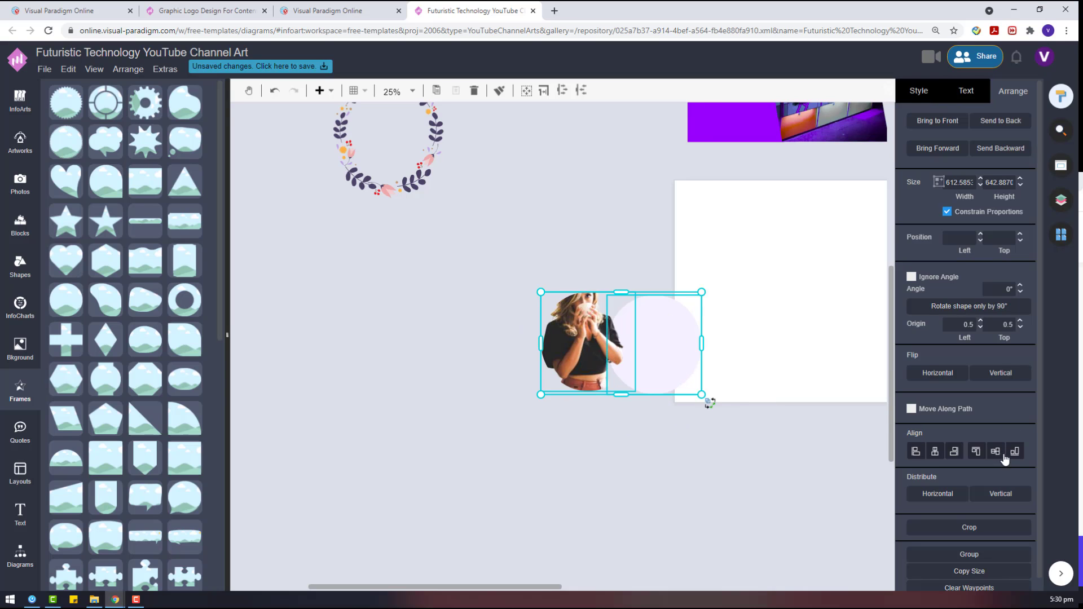
click(664, 403)
Move the flower wreath onto the framed photo and check the layer order
drag(399, 113, 574, 284)
right_click(626, 293)
click(694, 356)
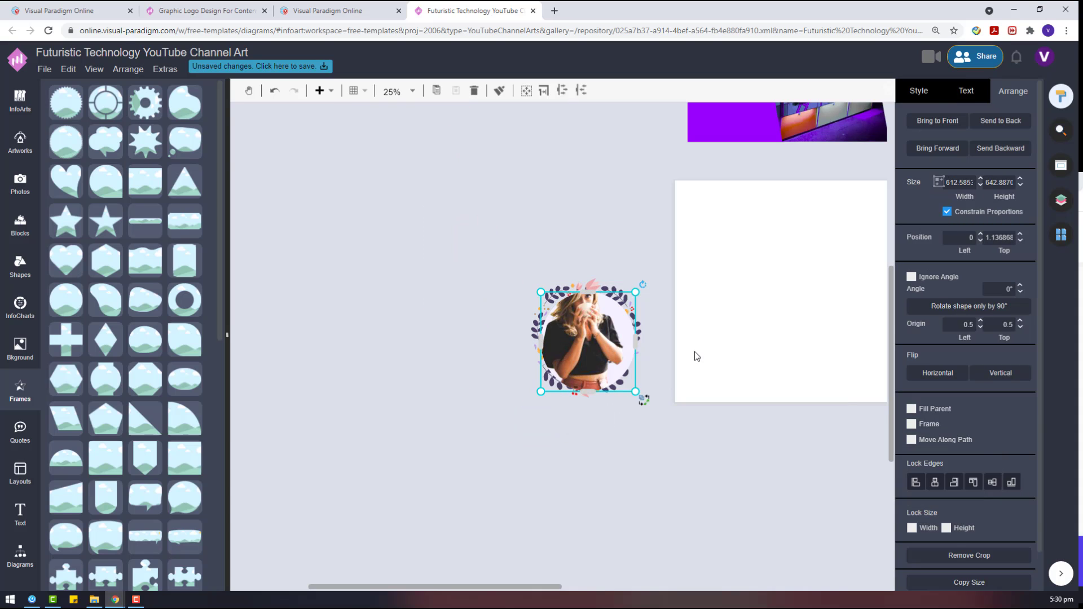
click(672, 389)
drag(586, 338, 447, 293)
right_click(577, 284)
click(577, 284)
click(1061, 200)
click(1061, 201)
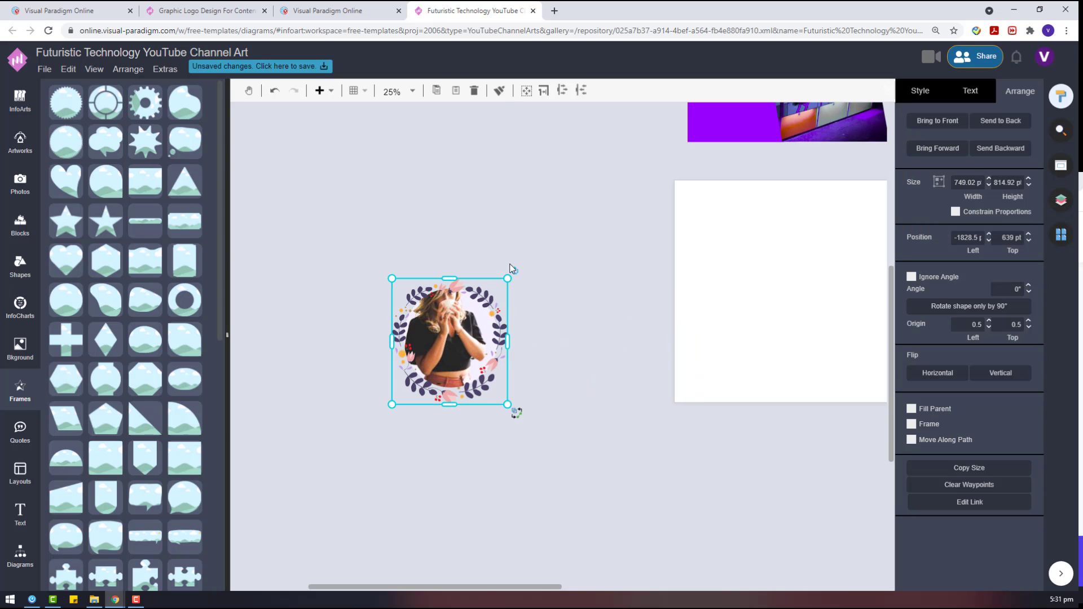
Enlarge the wreath around the photo and align the two to the centre
drag(515, 407, 526, 411)
click(615, 334)
drag(433, 308, 542, 312)
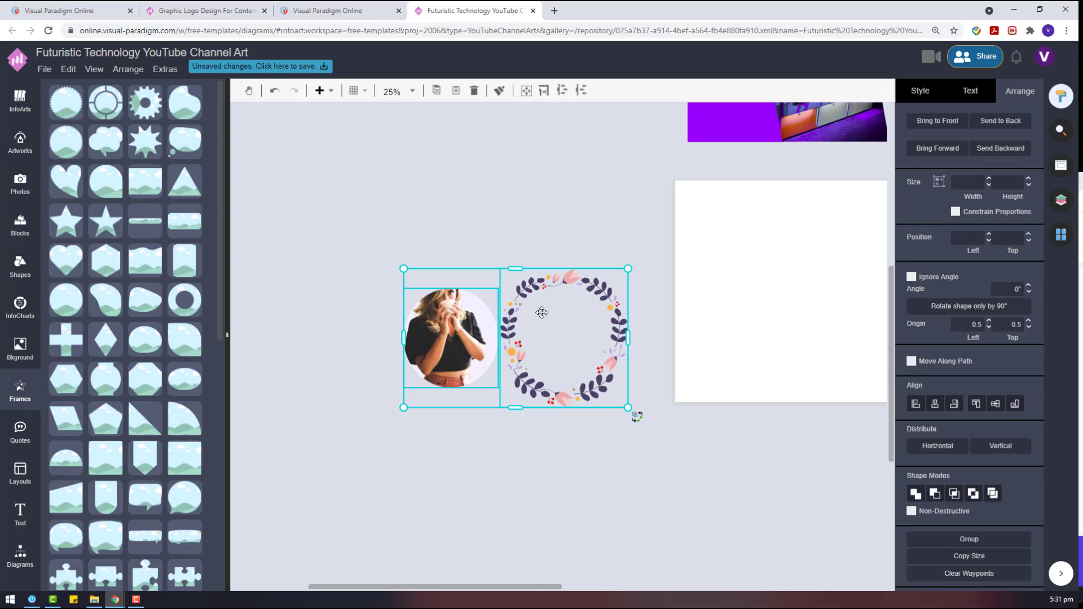
click(935, 403)
click(668, 421)
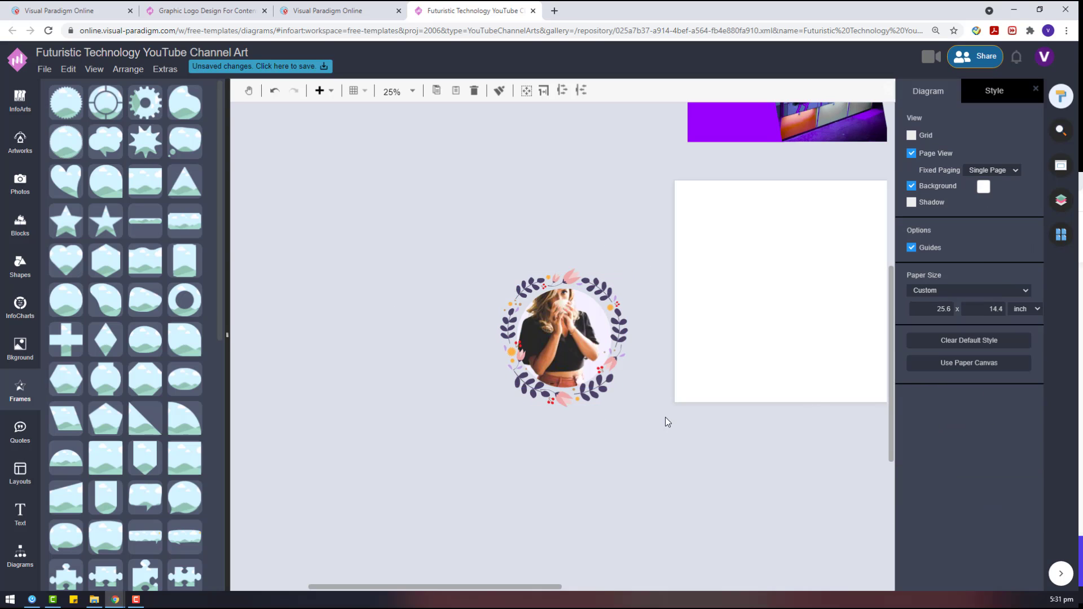
scroll(827, 394, down, 3)
Move the wreath onto the white page, shrink it to 484×526, and copy it to the bottom-right corner
scroll(829, 378, up, 2)
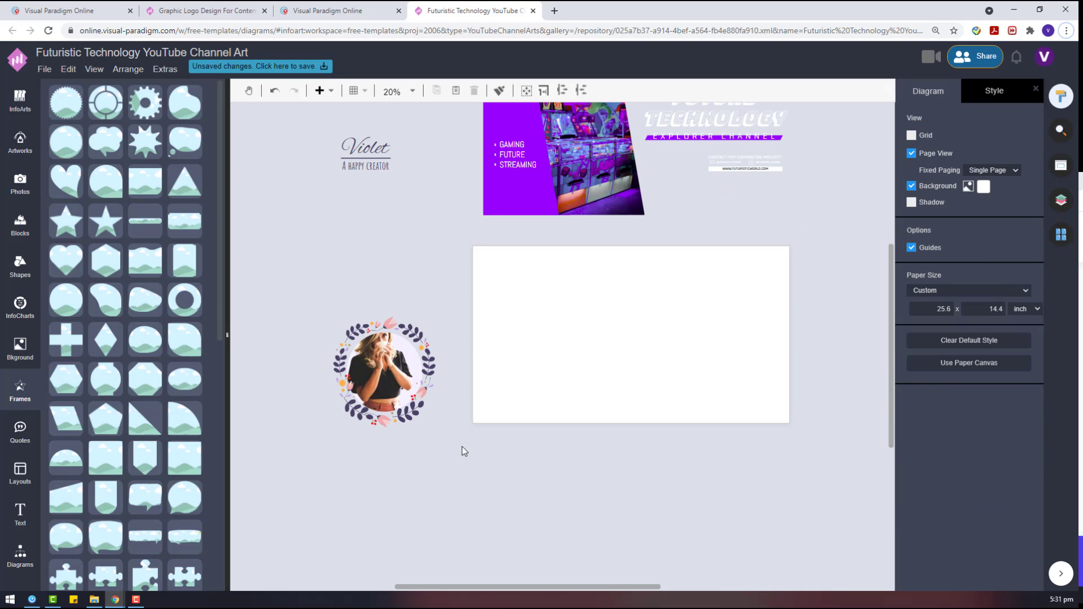
drag(464, 451, 305, 303)
drag(390, 368, 515, 270)
drag(518, 314, 789, 443)
click(823, 333)
click(614, 327)
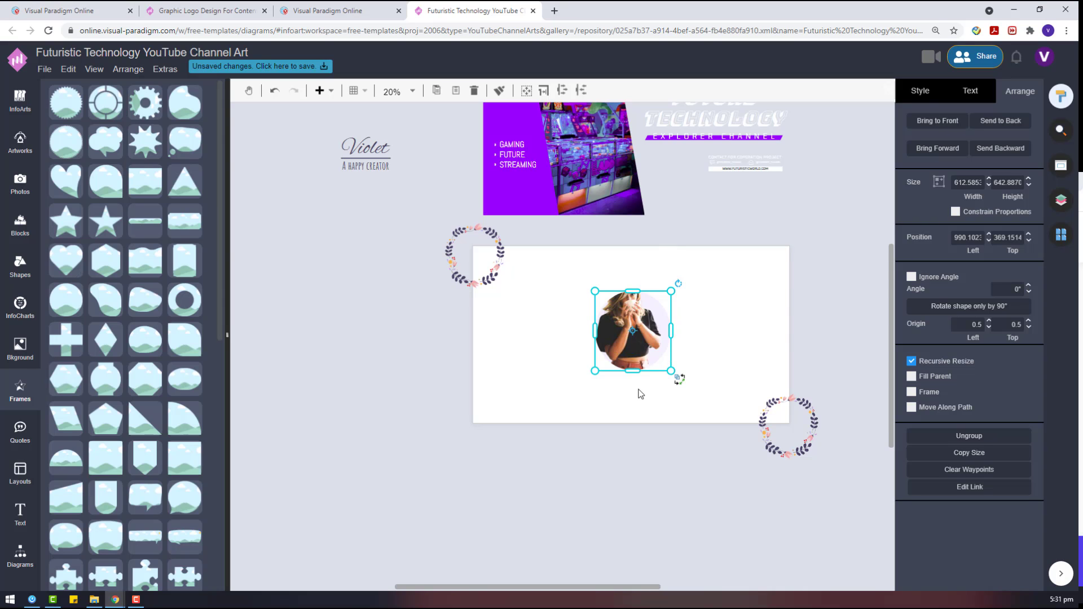
Delete both wreaths, leaving the round portrait alone on the page
scroll(733, 367, down, 3)
scroll(798, 338, up, 2)
click(812, 392)
click(495, 224)
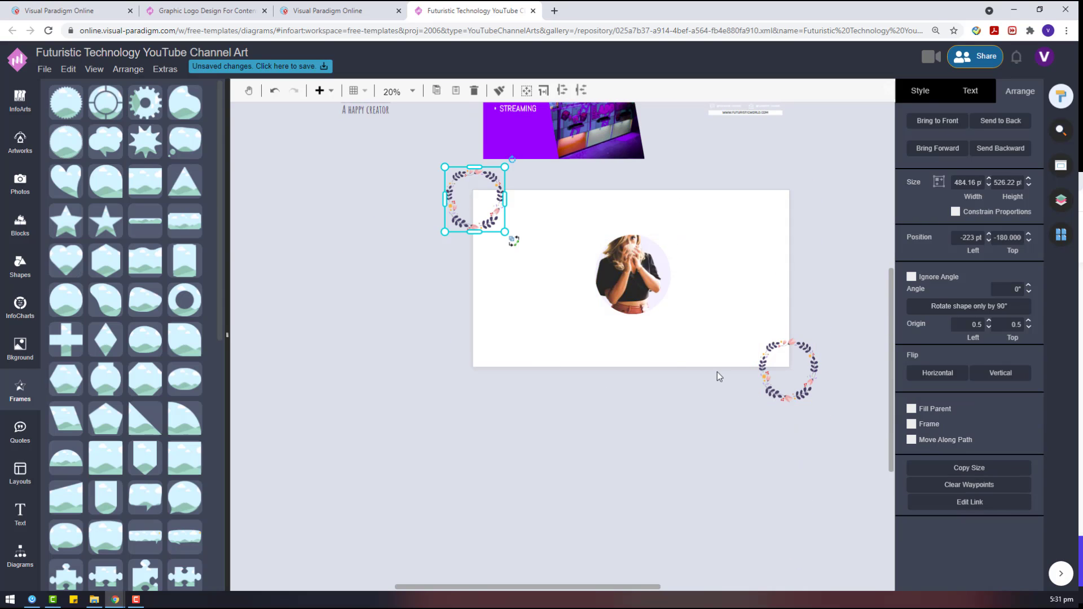
key(Delete)
click(788, 370)
key(Delete)
click(20, 555)
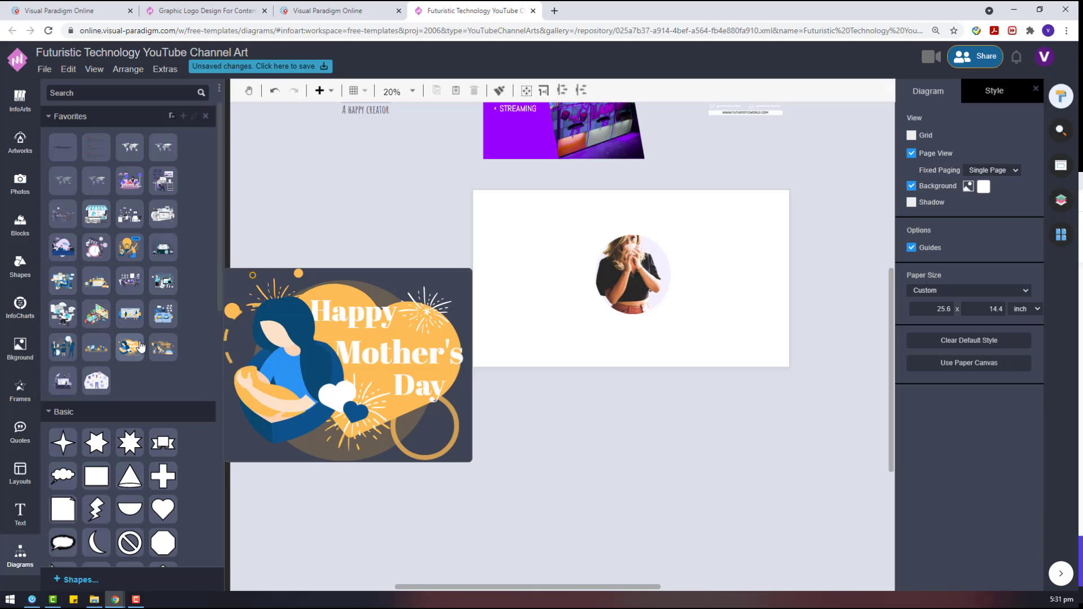
Add a dark purple rectangle and stretch it into a tall bar at the banner's left edge
scroll(141, 346, down, 10)
click(64, 495)
scroll(77, 232, down, 5)
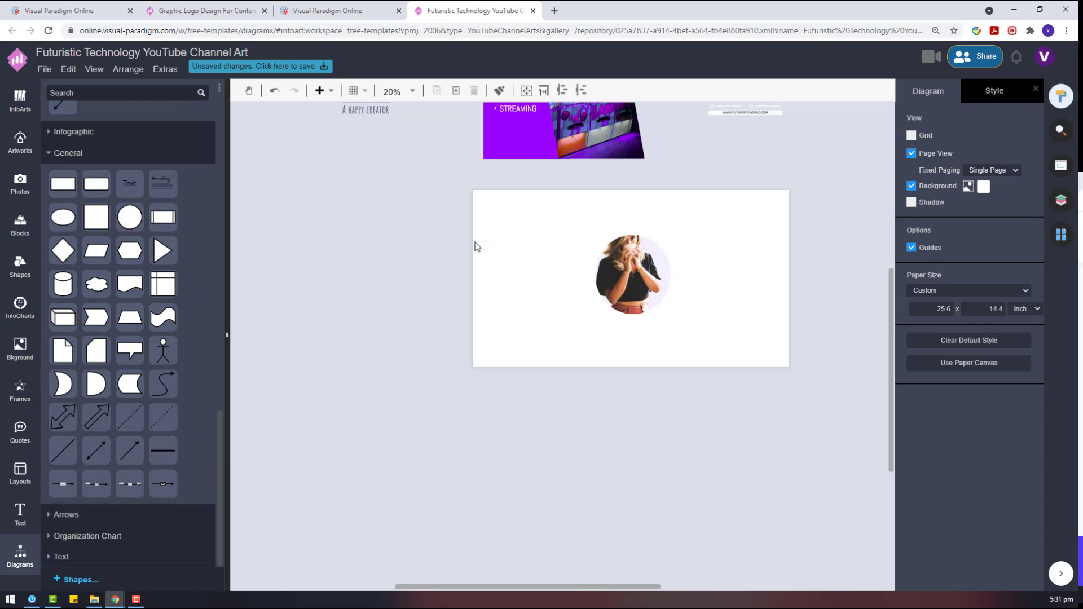
drag(475, 246, 479, 246)
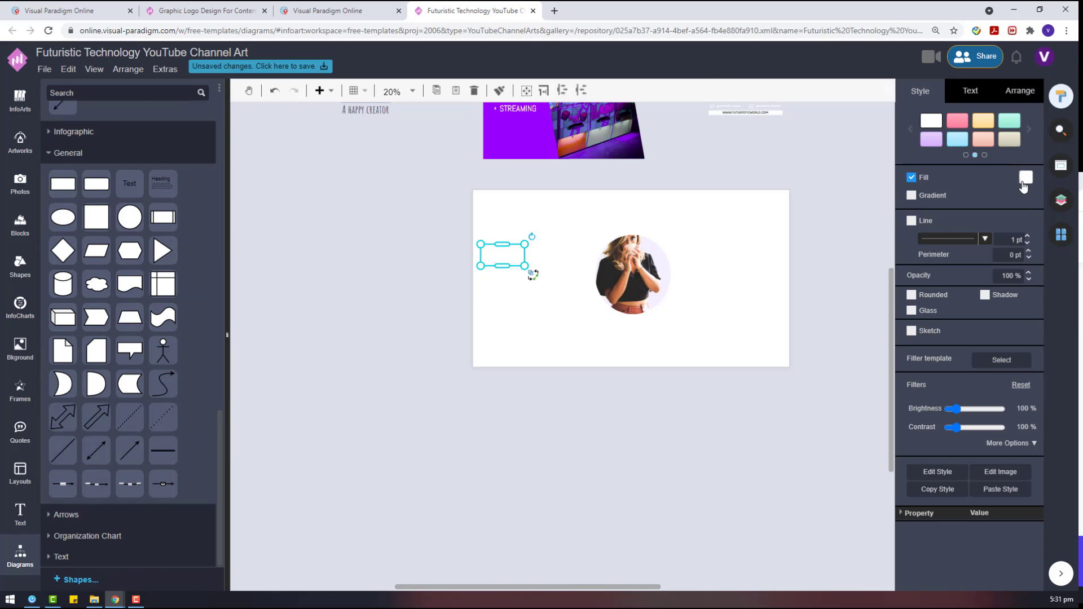
click(1024, 178)
click(1023, 292)
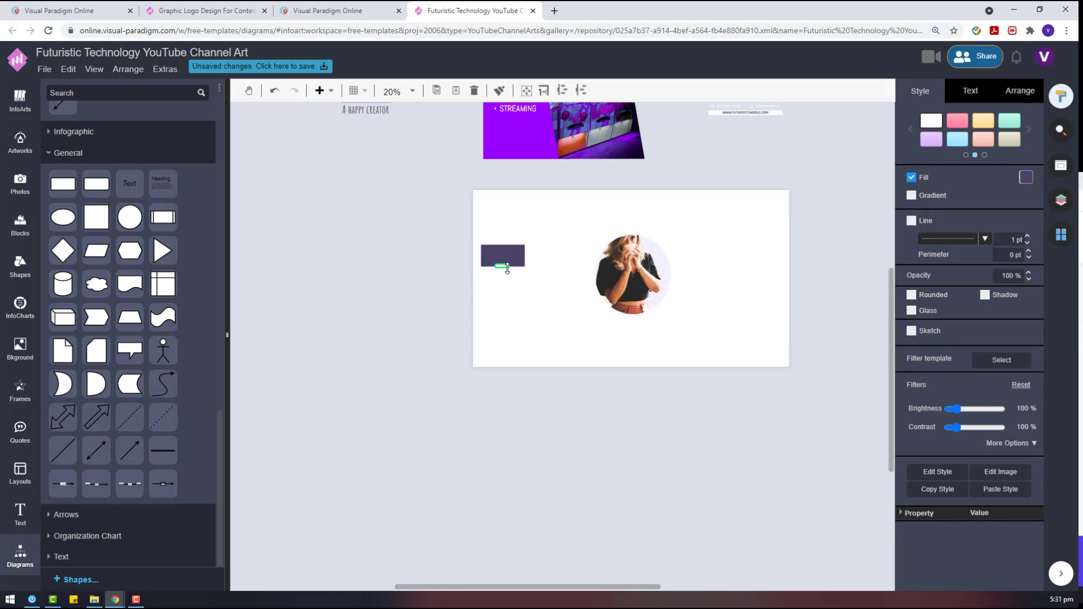
drag(507, 269, 507, 330)
scroll(508, 330, up, 2)
drag(503, 389, 480, 370)
click(504, 400)
click(479, 426)
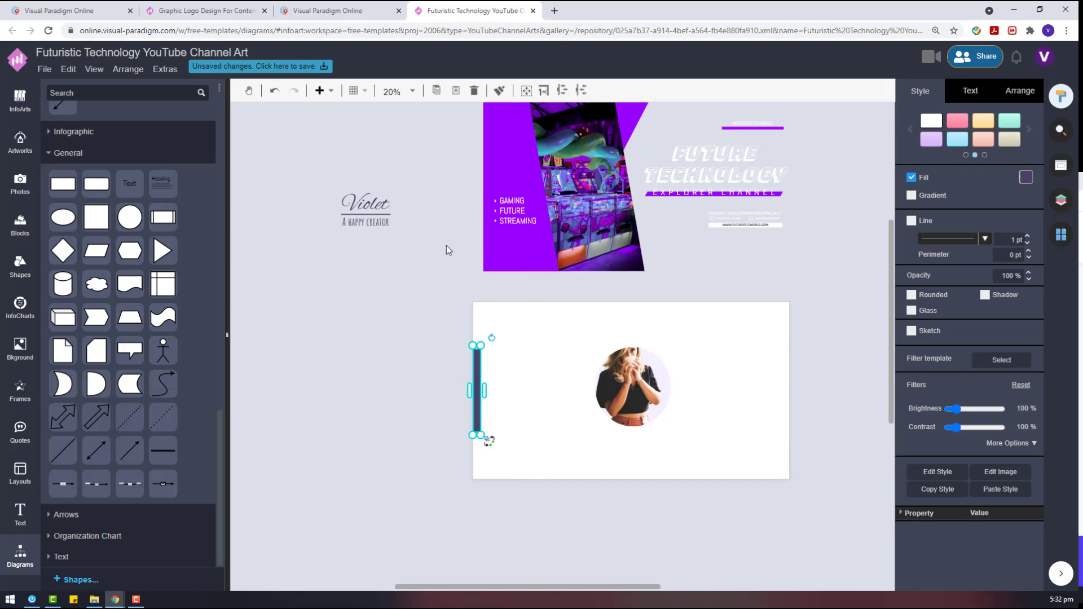
click(526, 494)
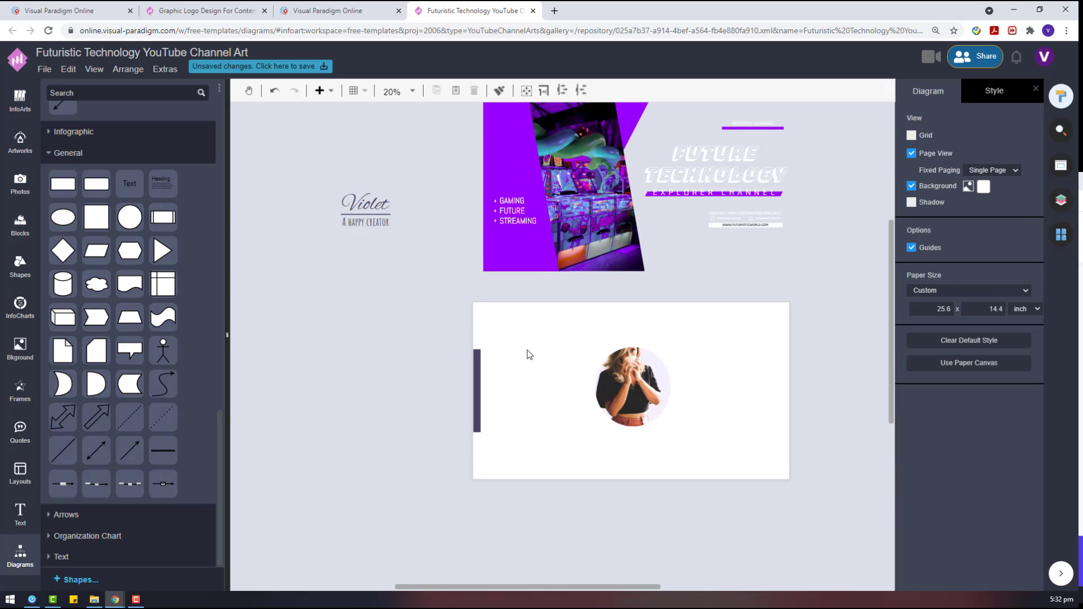
Copy the purple bar to the banner's right edge, then return to the Violet logo document
click(479, 390)
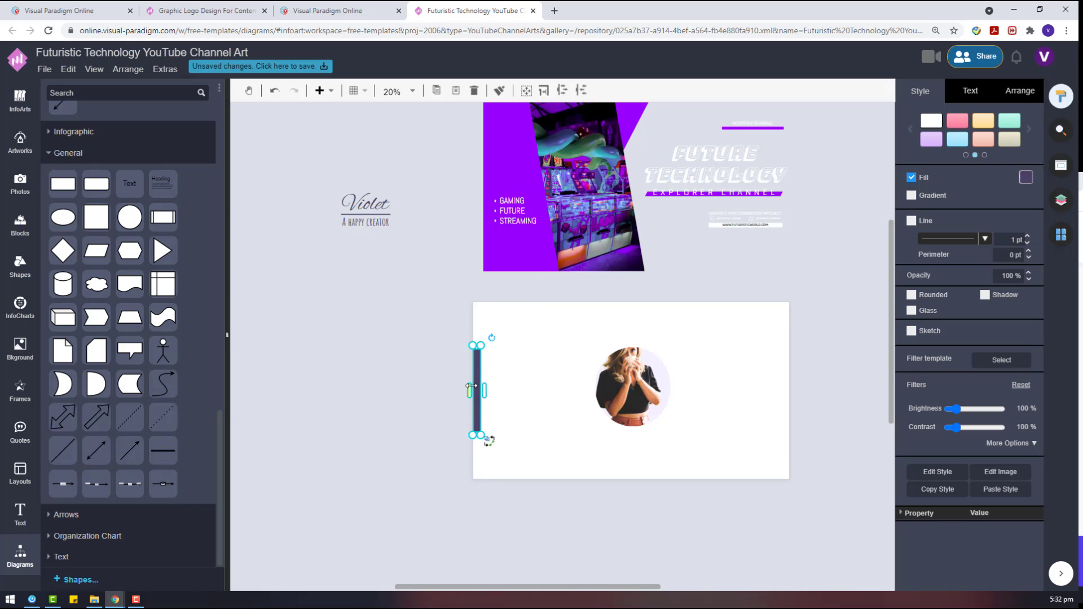
drag(480, 417, 473, 344)
click(1020, 91)
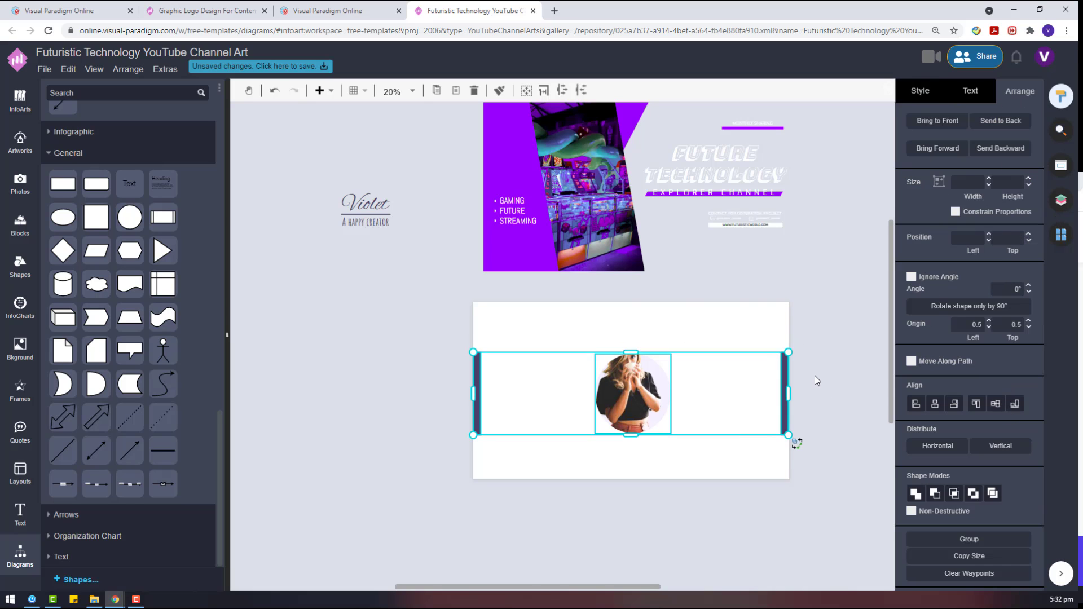
click(789, 391)
drag(796, 472, 705, 317)
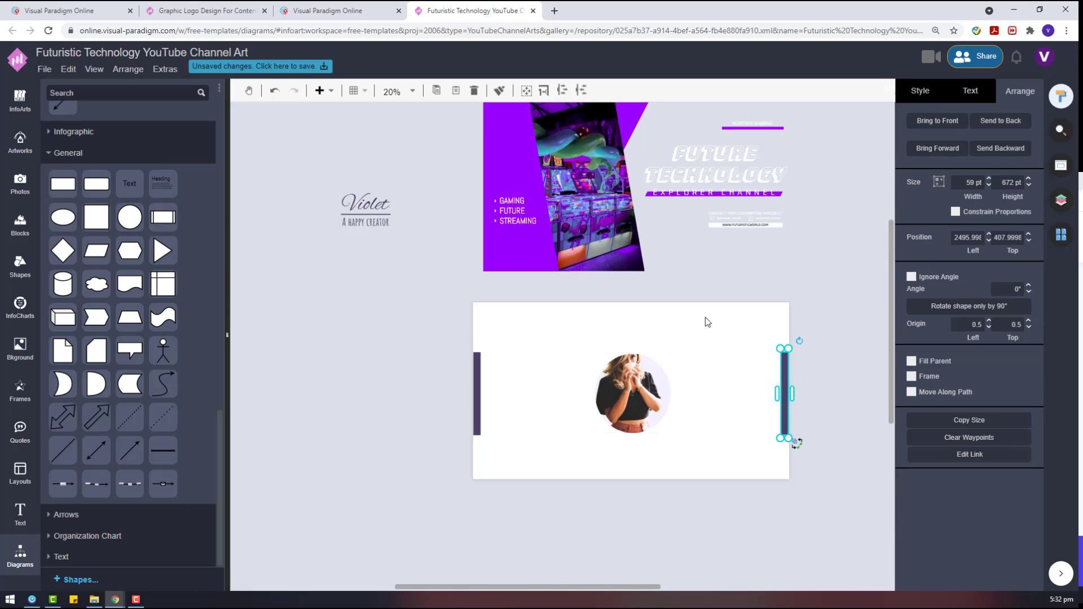
click(729, 333)
click(628, 399)
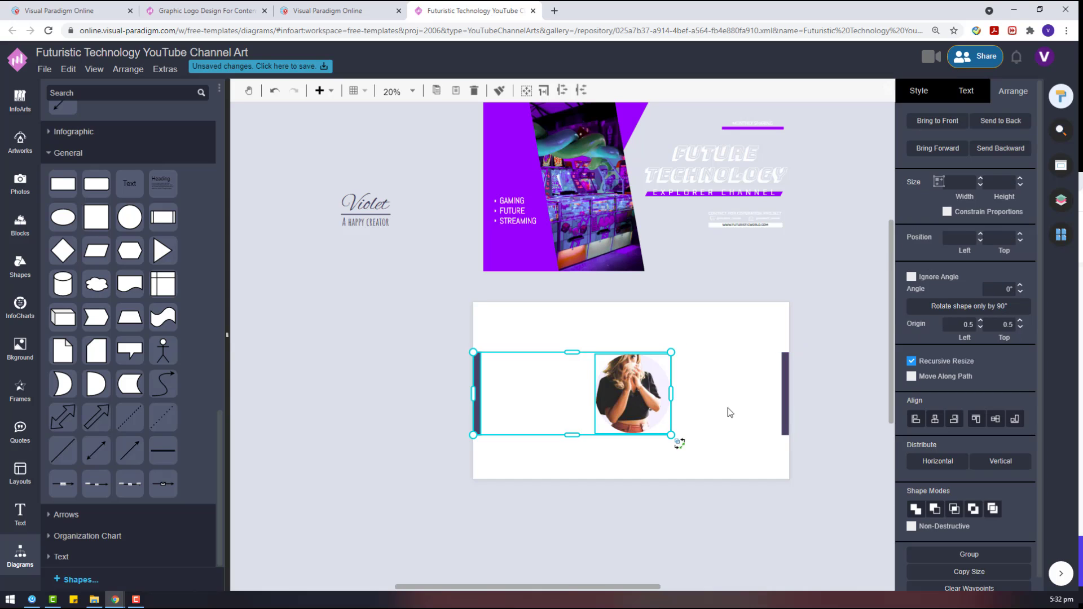
shift+click(788, 403)
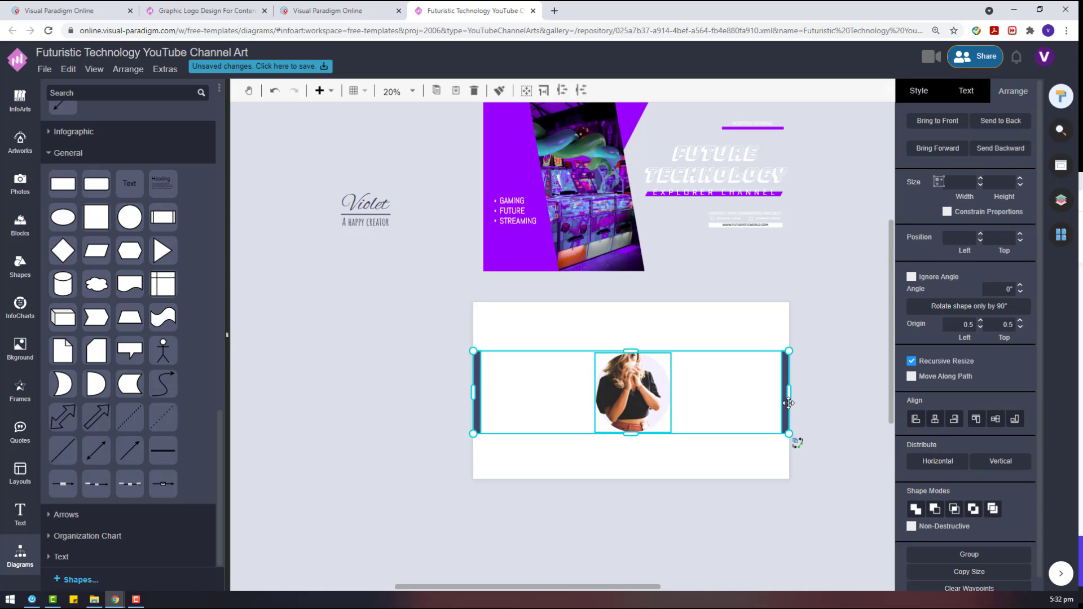
click(203, 11)
click(858, 147)
Copy the logo's background colour code and apply it as the banner's lavender page background
click(983, 186)
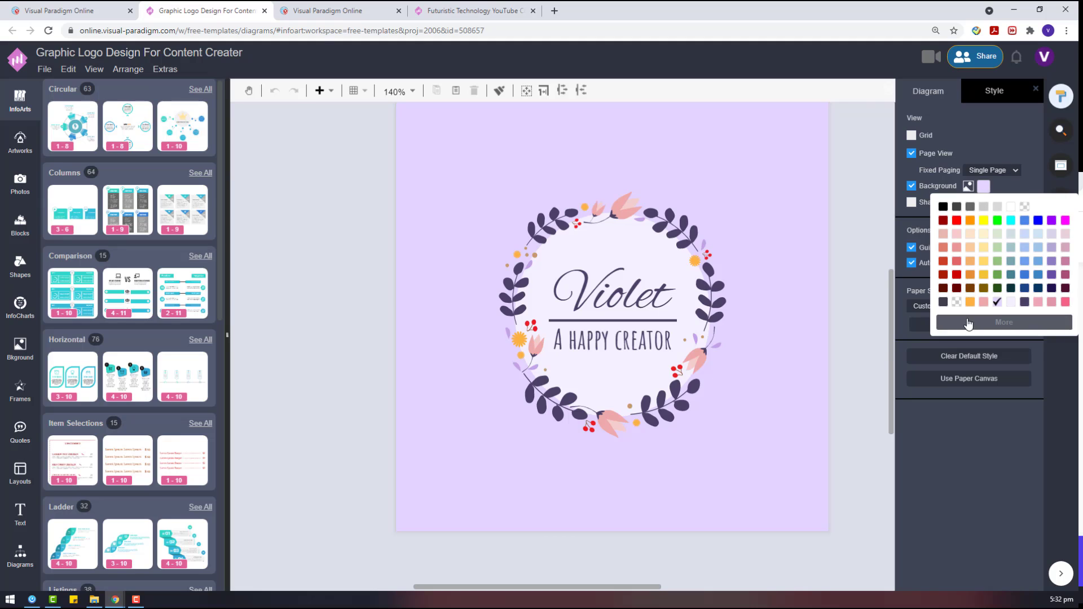
click(978, 314)
key(ctrl+c)
click(451, 11)
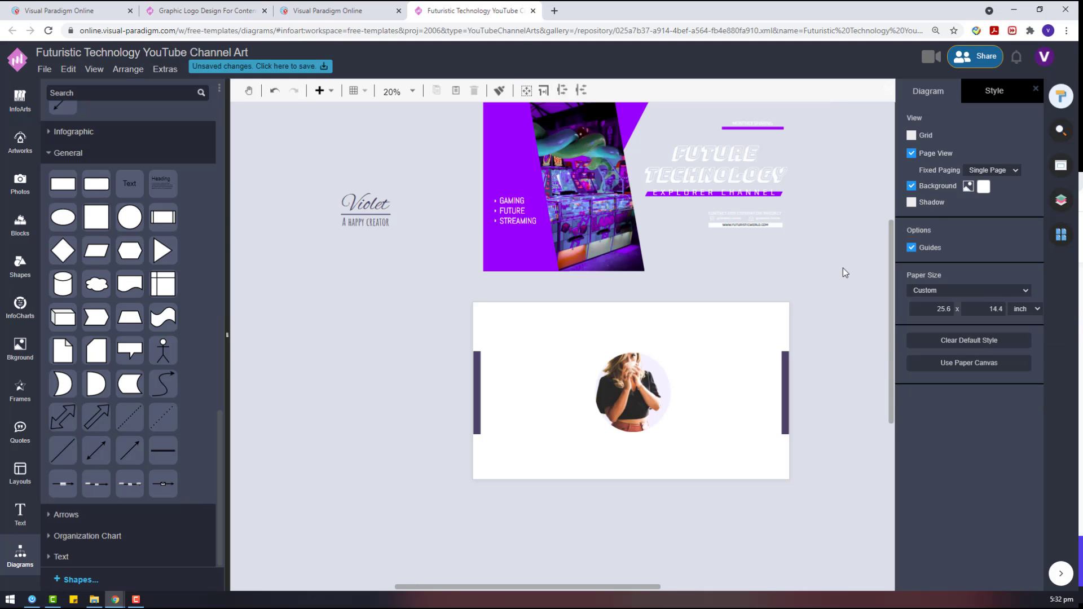
click(983, 187)
key(ctrl+v)
click(570, 319)
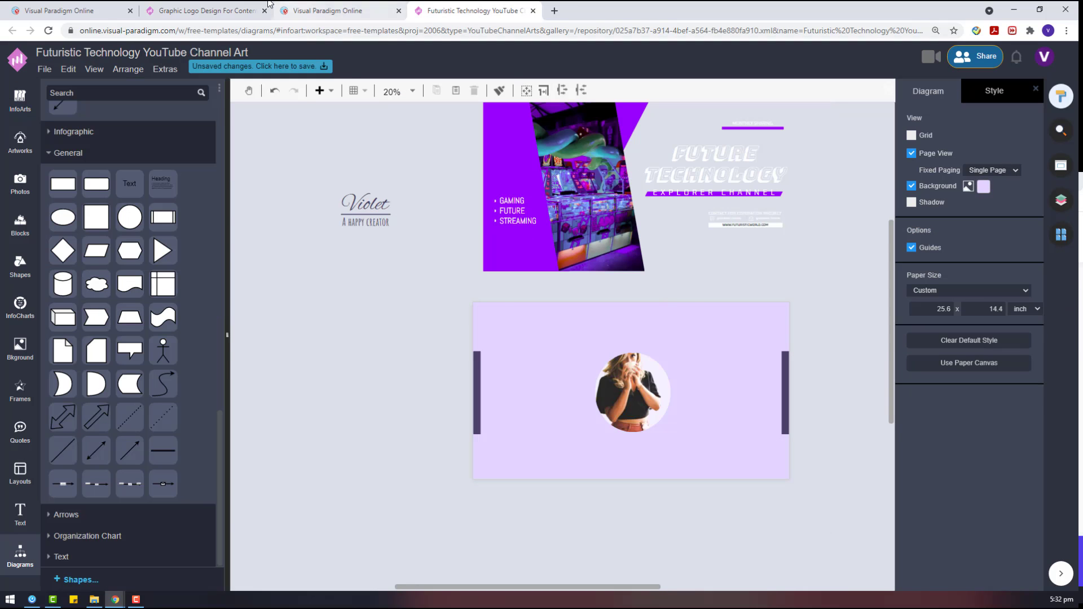
Bring the wreath over from the logo design and enlarge it above the portrait
click(226, 10)
click(732, 442)
click(474, 11)
click(596, 363)
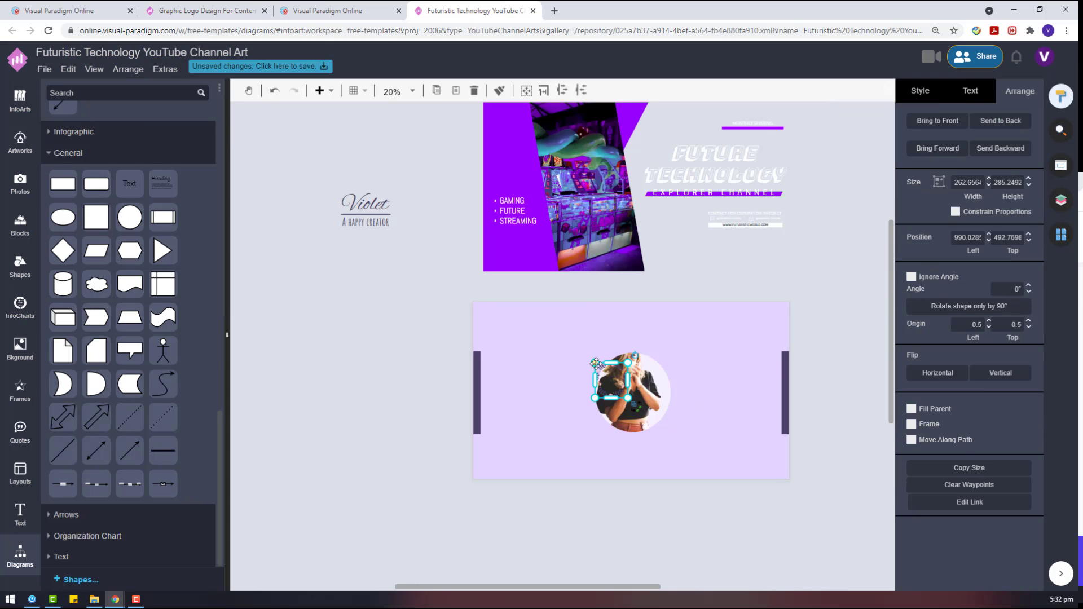
drag(627, 361, 675, 262)
Duplicate the wreath, centre the wreaths on the portrait, and select the purple arcade photo
drag(631, 297, 625, 516)
shift+click(632, 392)
shift+click(632, 304)
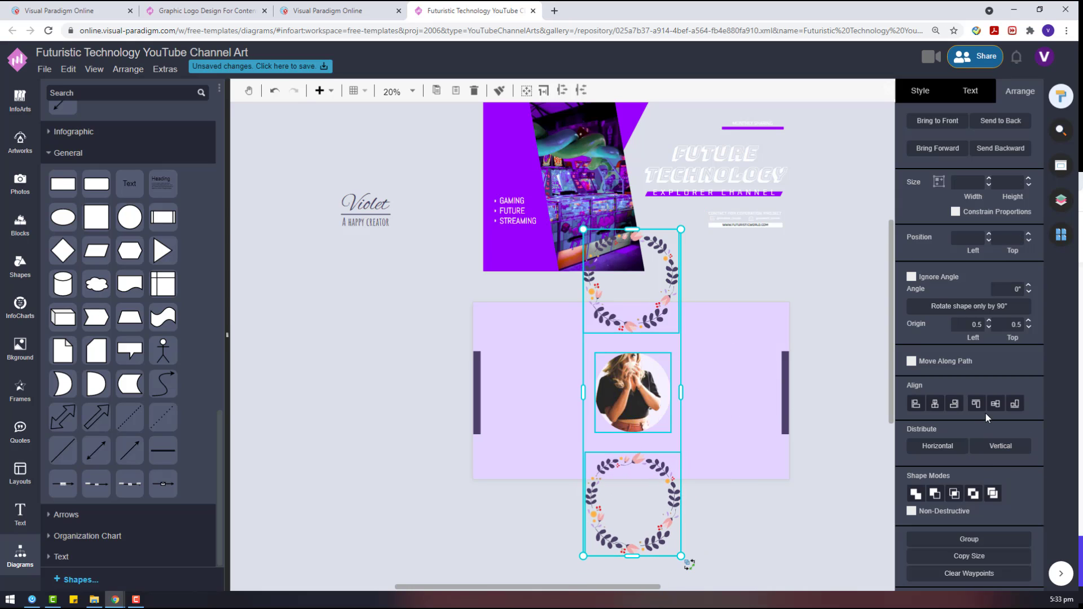
click(937, 406)
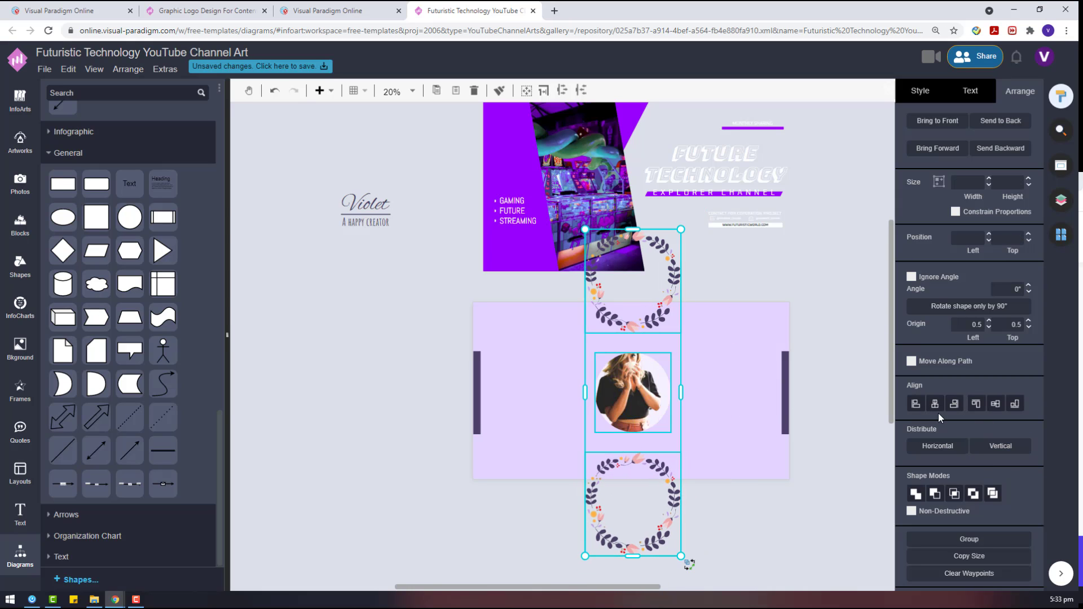
click(804, 496)
key(ctrl+z)
click(683, 456)
scroll(694, 442, up, 3)
click(543, 328)
Delete the arcade photo, move a Violet copy right of the portrait and retype it 'Johansen'
key(Delete)
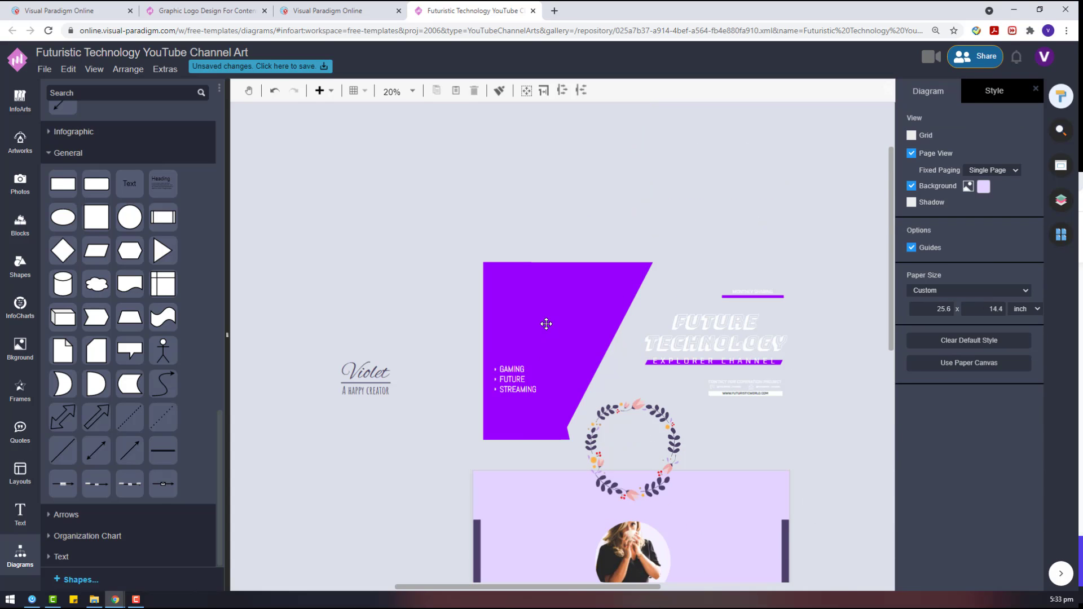
click(373, 365)
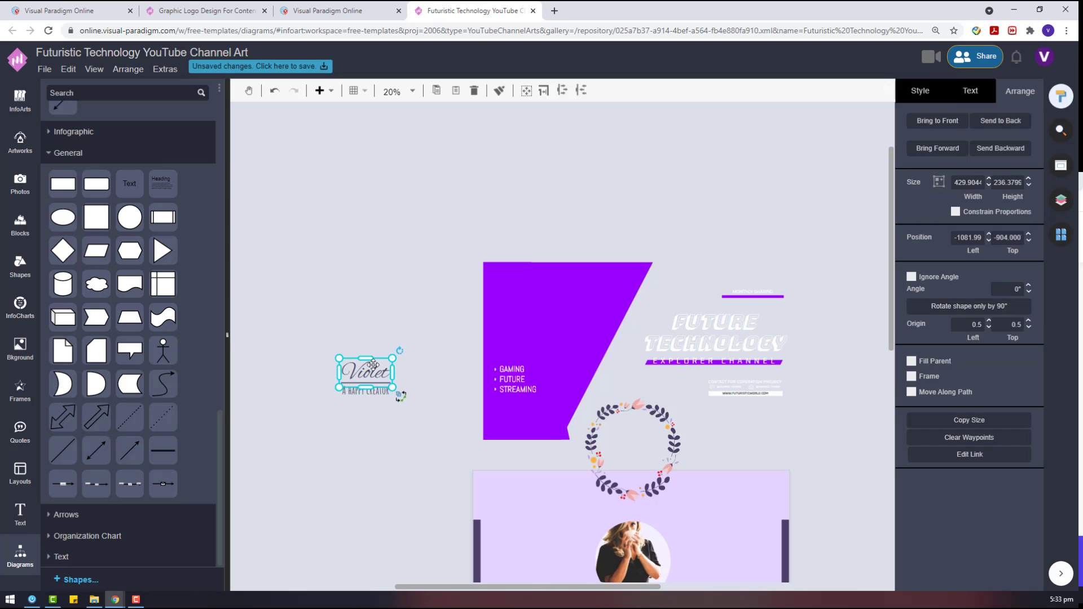
drag(390, 396, 723, 335)
scroll(442, 471, down, 3)
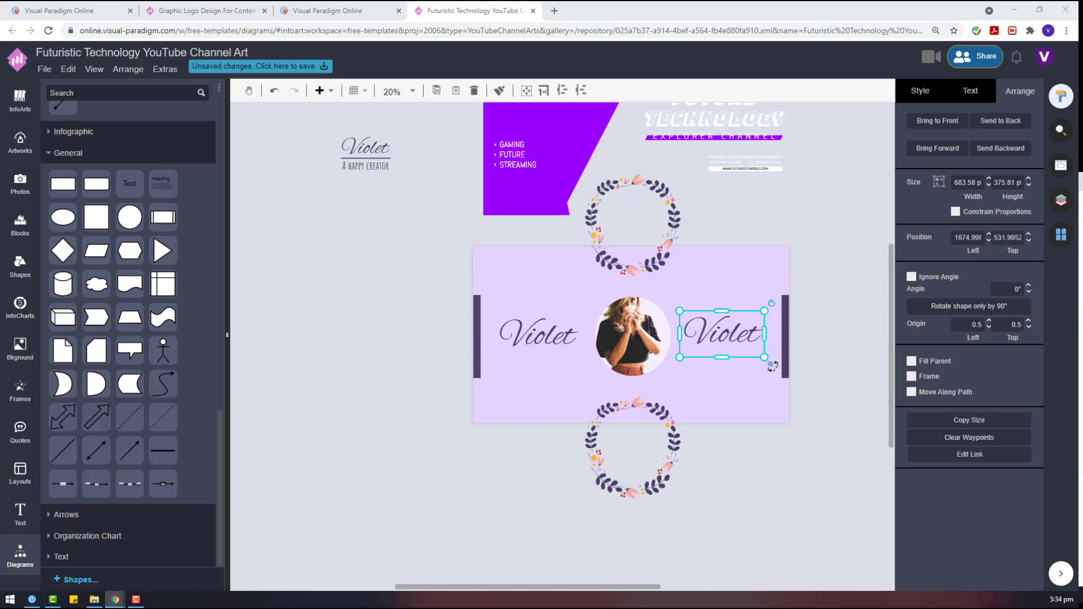
double_click(697, 337)
key(Escape)
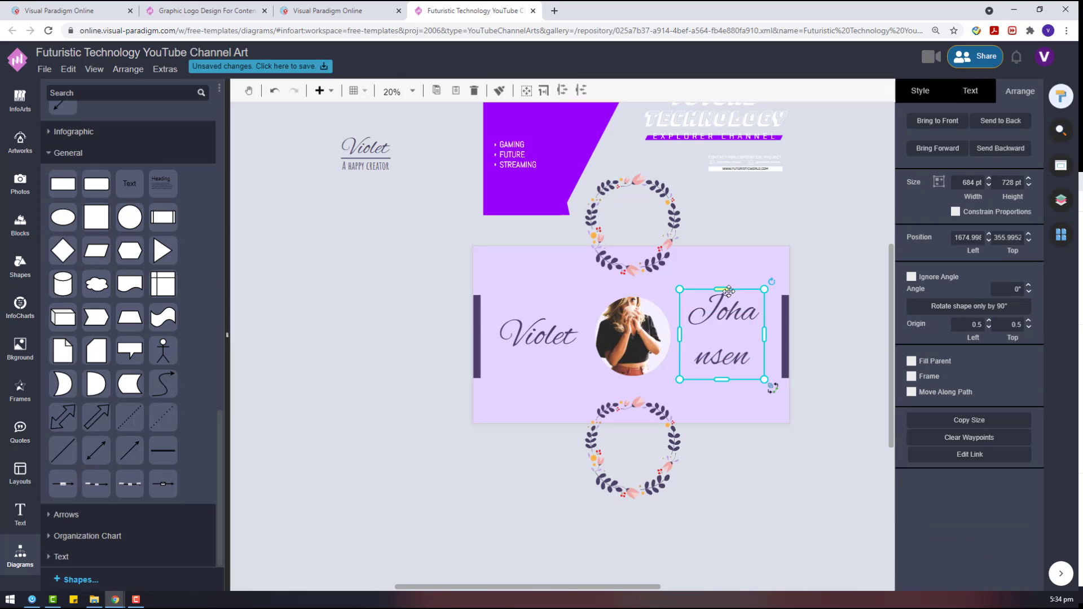
drag(722, 289, 740, 336)
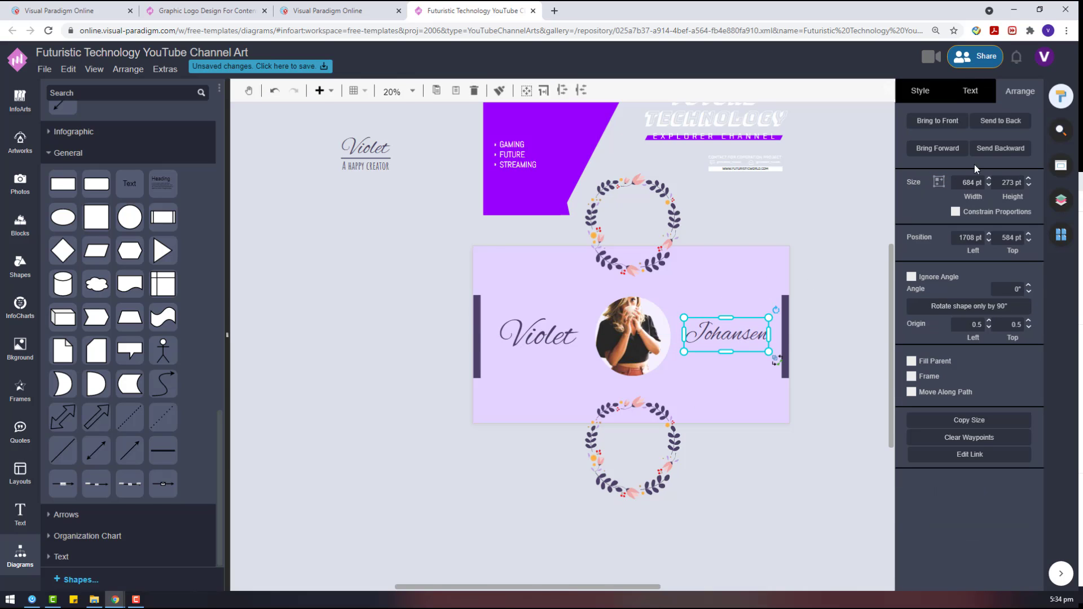
Set the Violet font to 200 pt, then both Violet and Johansen to 205 pt
click(962, 148)
click(970, 91)
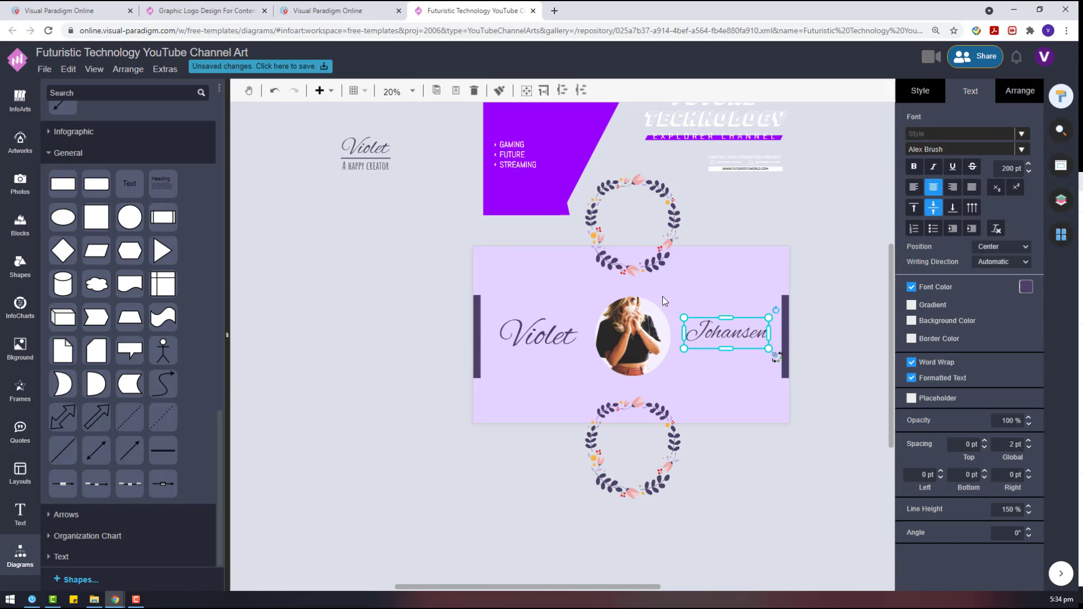
click(526, 346)
click(1004, 163)
text(200)
key(Return)
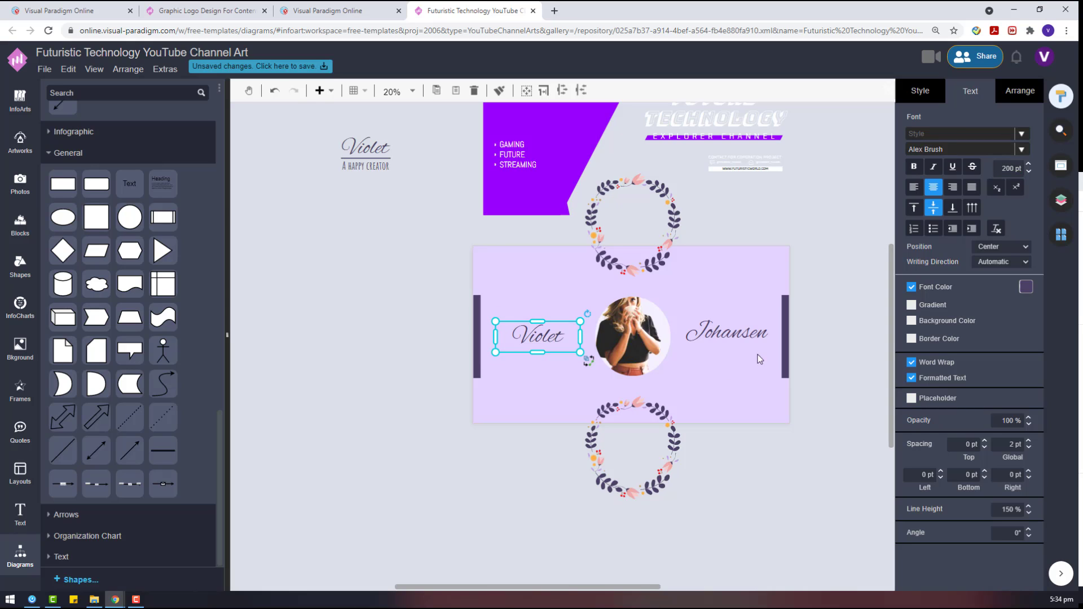
shift+click(717, 330)
click(970, 91)
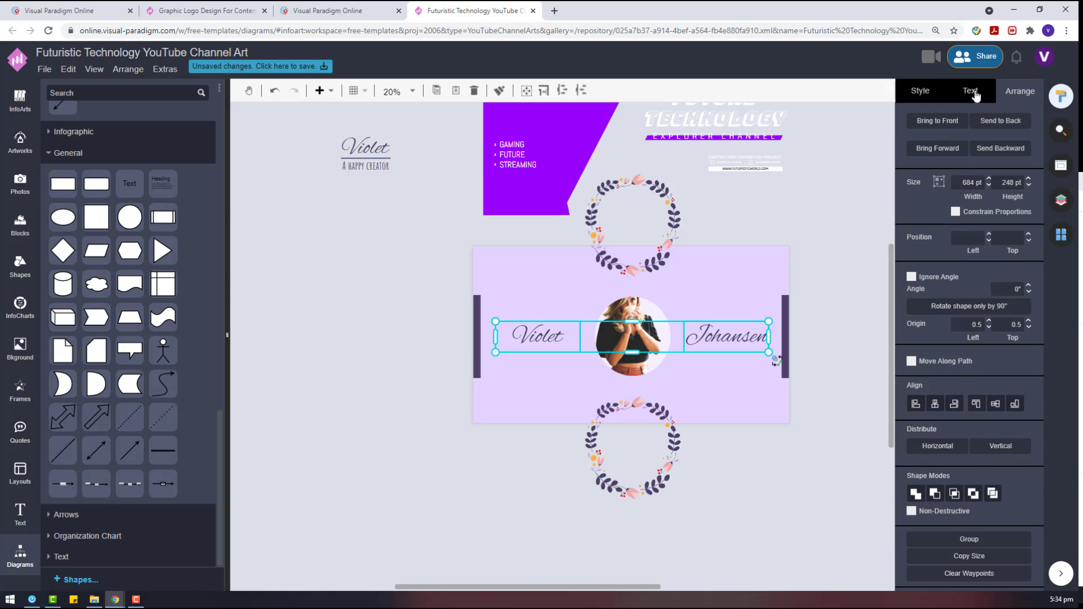
click(1009, 169)
text(205)
key(Return)
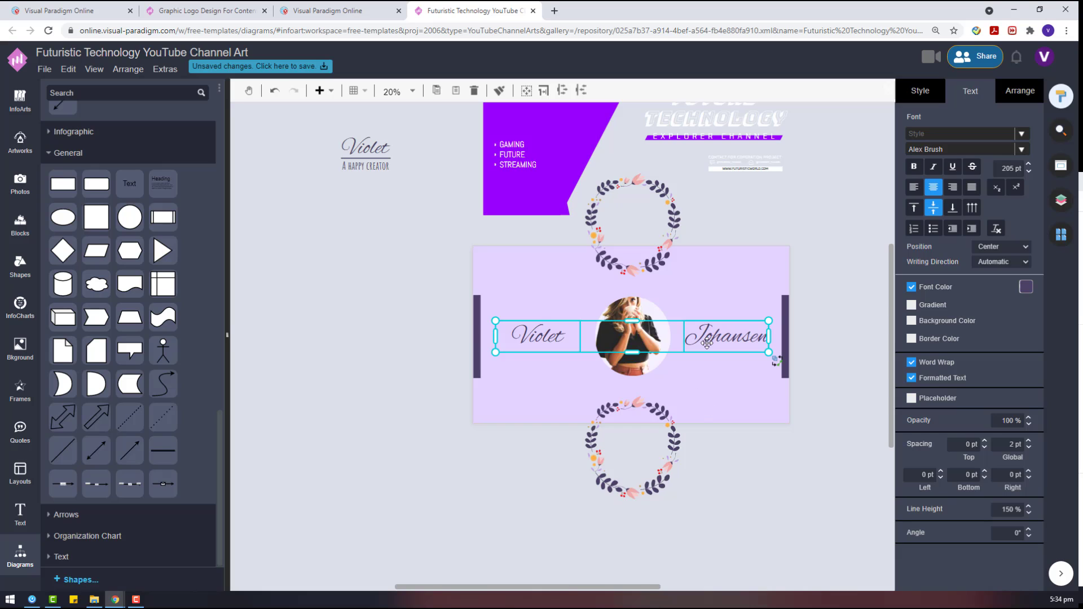
Align the names with the portrait, delete the stray Violet text, and lower A HAPPY CREATOR
shift+click(631, 339)
click(1020, 90)
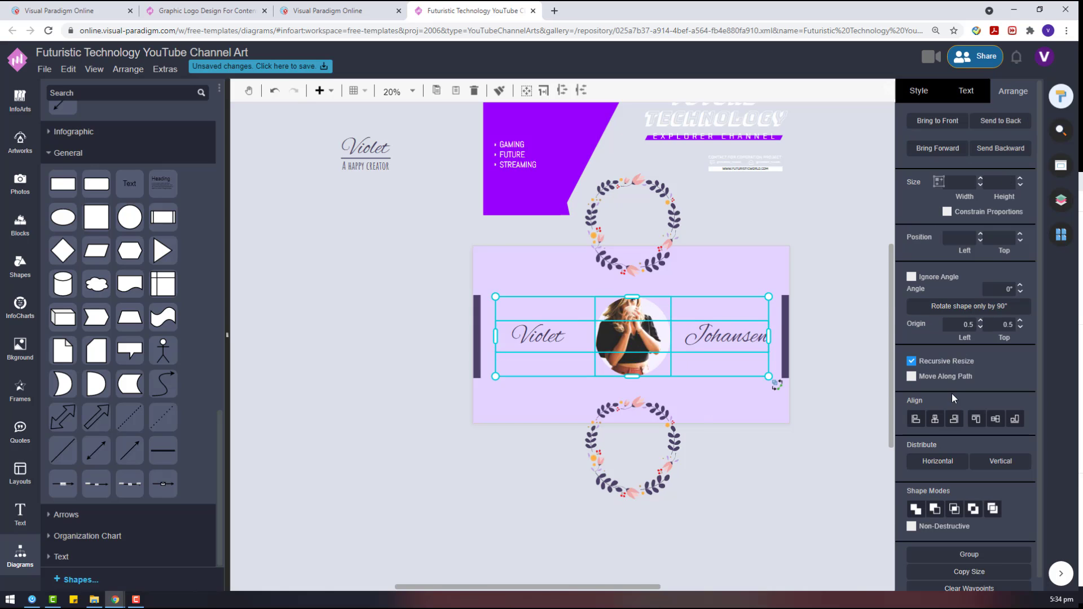
click(743, 462)
click(358, 158)
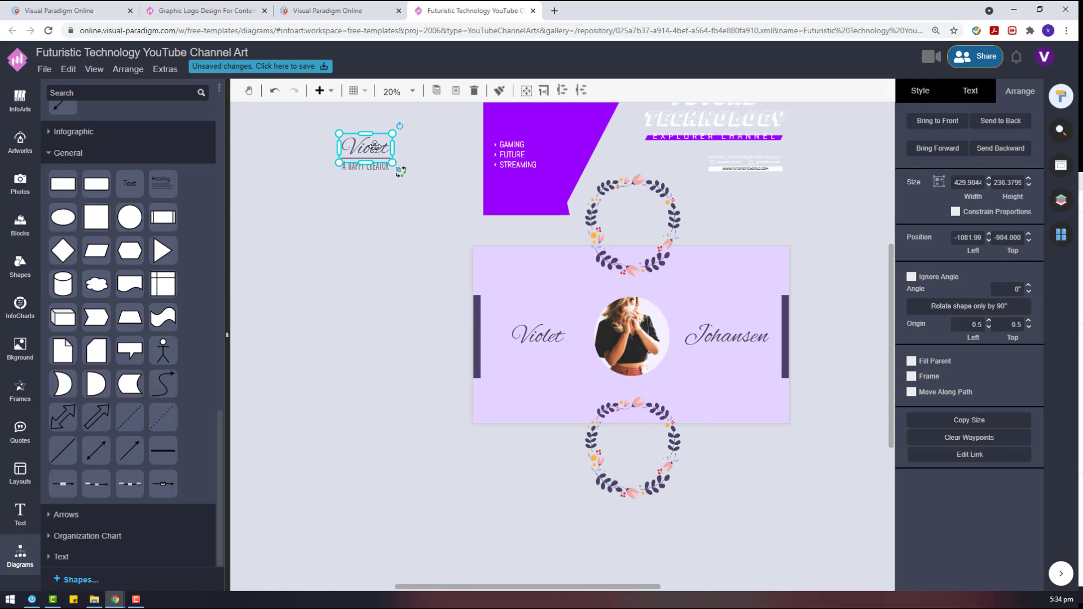
key(Delete)
drag(347, 165, 346, 221)
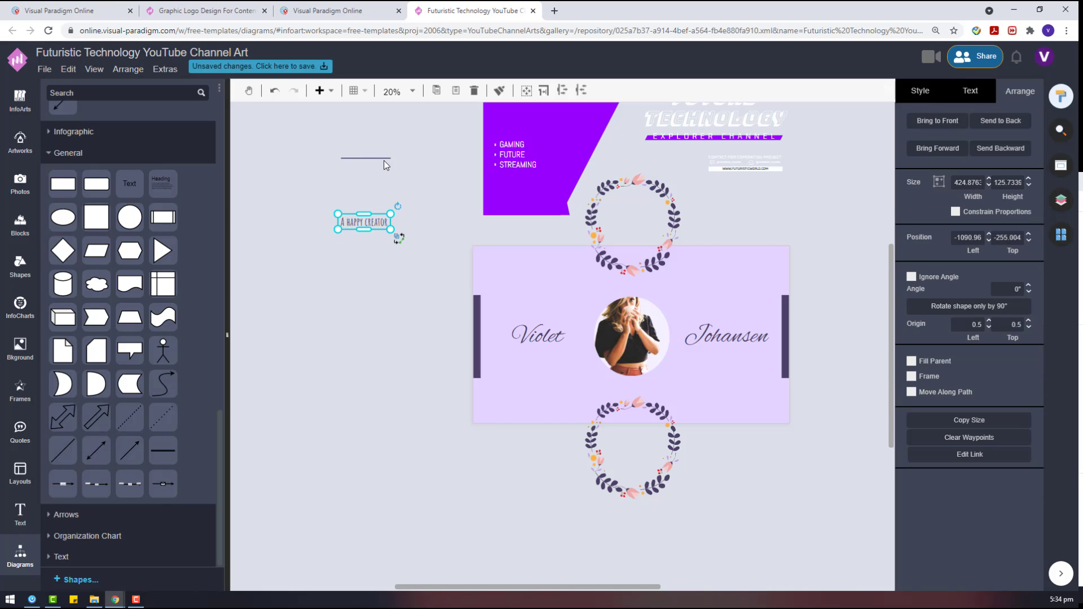
Flatten the dark rectangle above the subtitle into a thin bar
click(396, 154)
drag(236, 129, 533, 171)
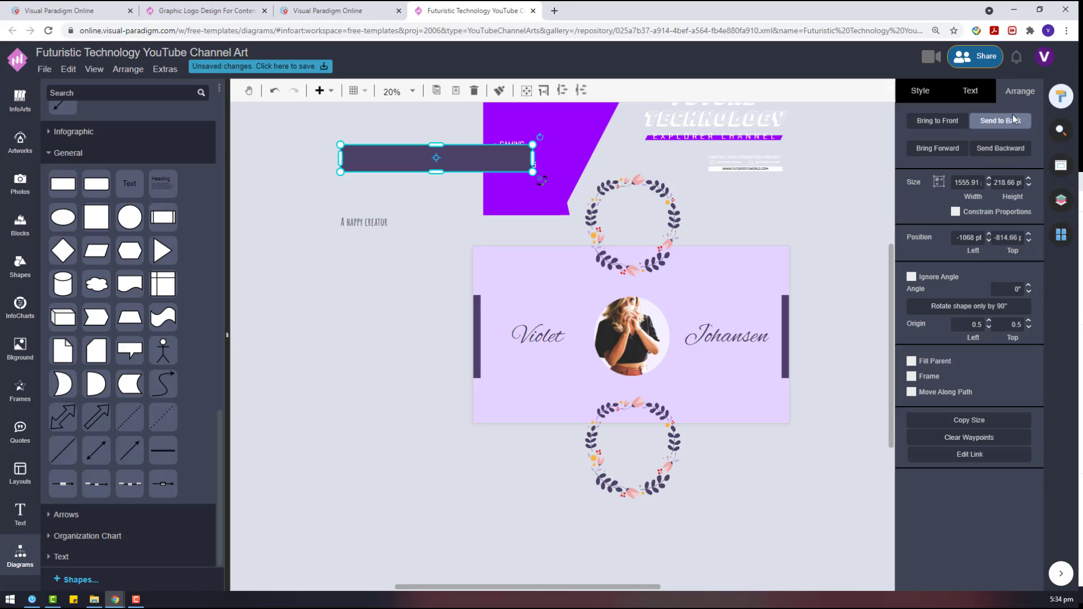
drag(436, 145, 442, 170)
Widen the subtitle, prefix it with 'I AM', and move it into the lavender banner
click(654, 344)
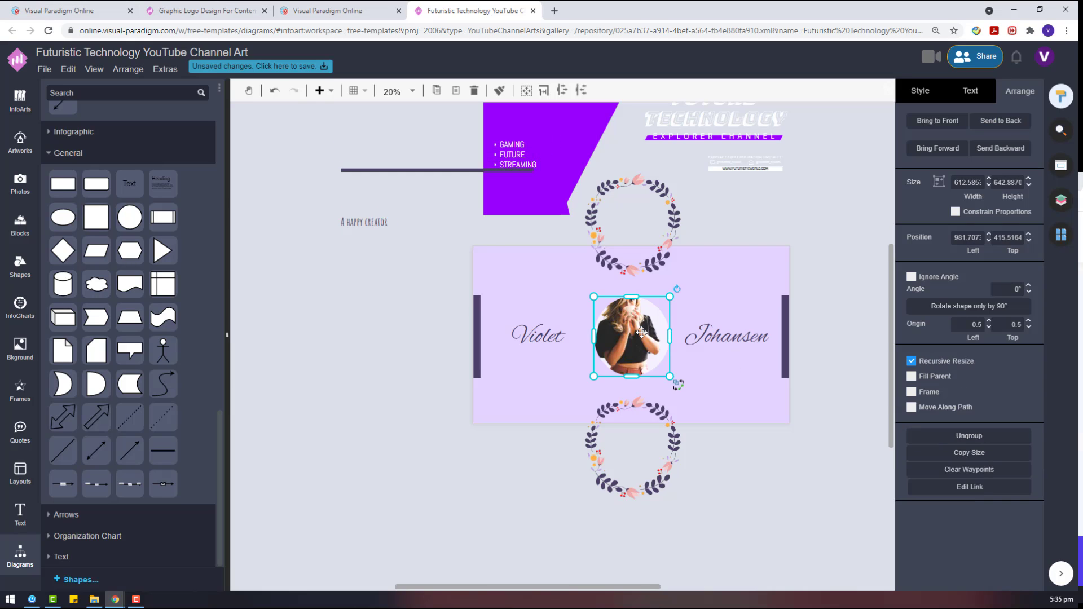
click(366, 225)
drag(395, 242, 524, 243)
double_click(387, 234)
text(I AM)
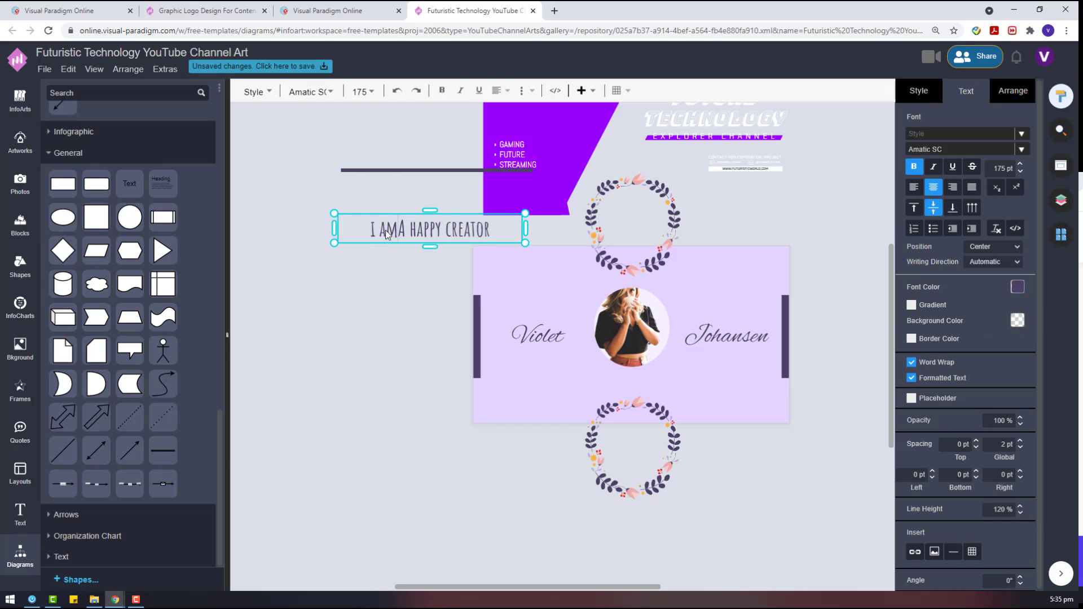
key(Escape)
drag(389, 234, 664, 379)
Place the dark line just above the caption and widen it through the Width field
drag(472, 173, 667, 372)
click(649, 381)
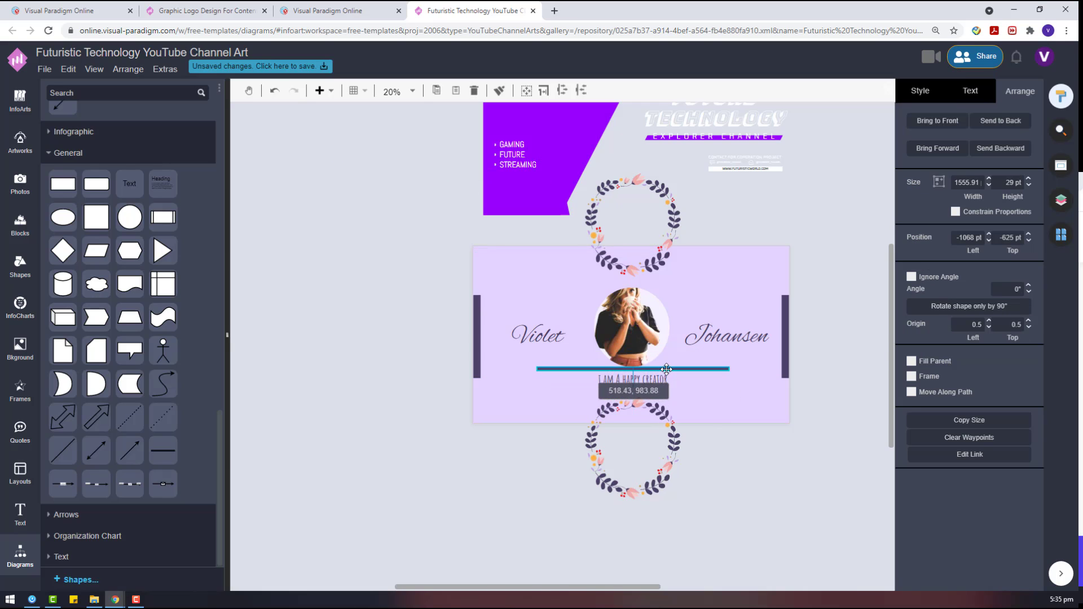
scroll(646, 412, up, 3)
click(631, 325)
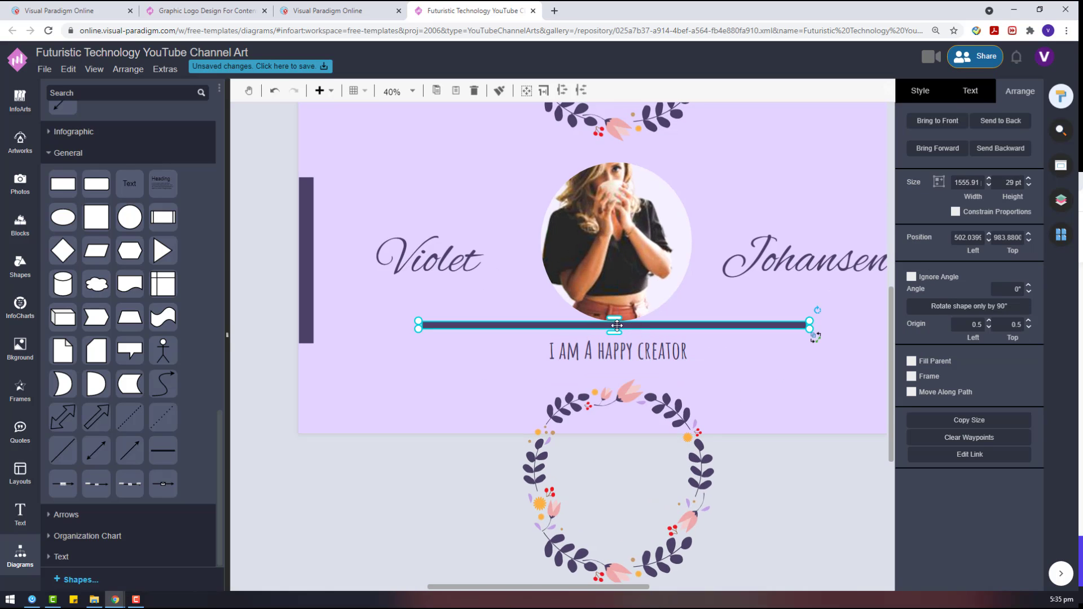
drag(644, 325, 653, 333)
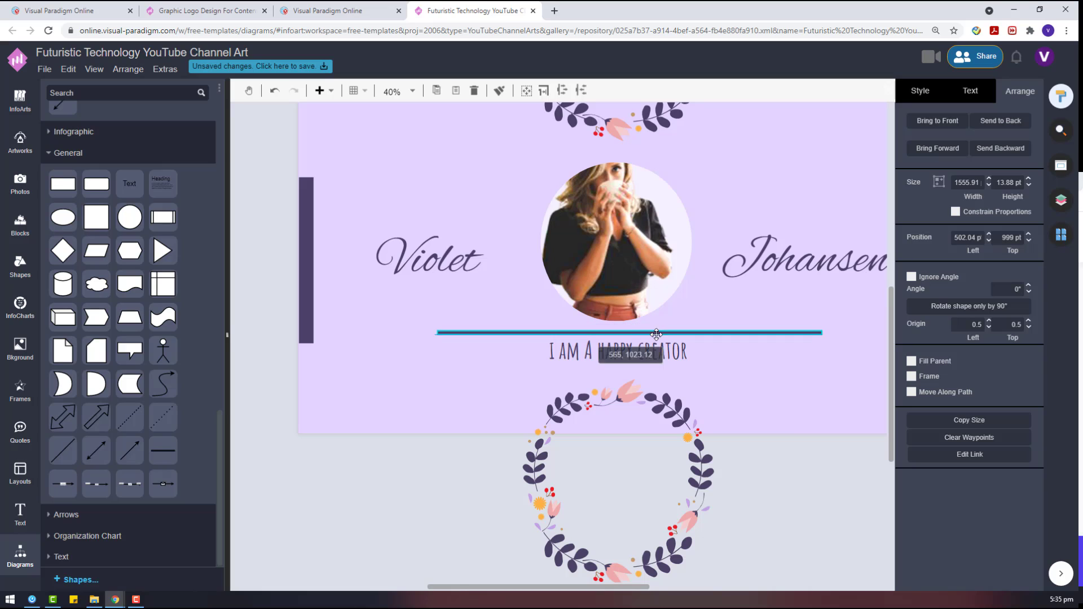
click(975, 182)
text(100)
key(Return)
text(0)
key(Return)
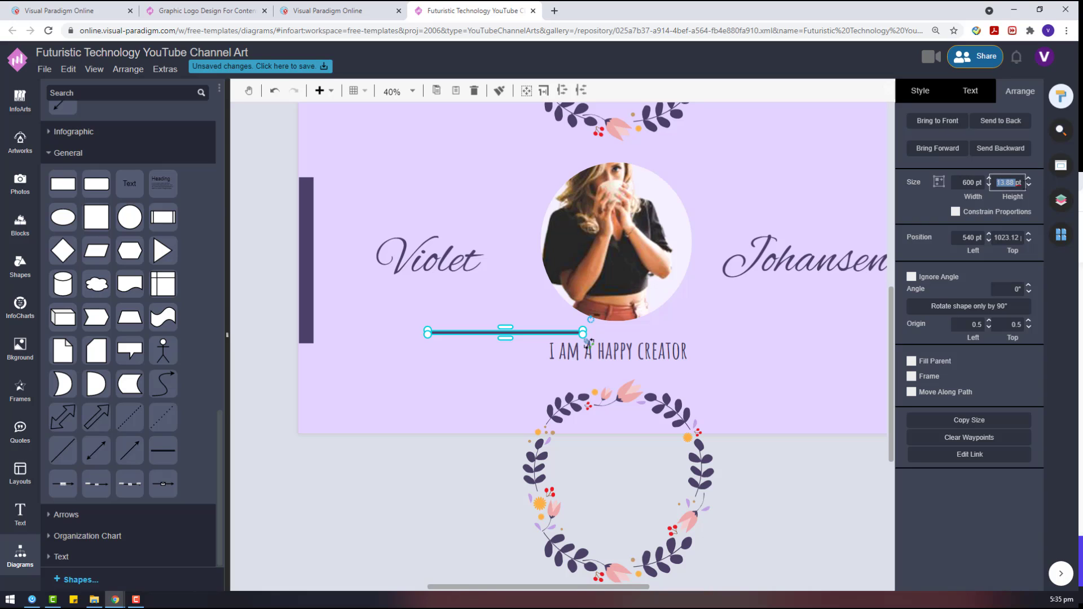
Narrow the caption to 896 pt and center it with the line under the photo
scroll(790, 459, down, 2)
click(790, 459)
drag(507, 294, 494, 283)
drag(750, 327, 612, 327)
drag(511, 322, 521, 295)
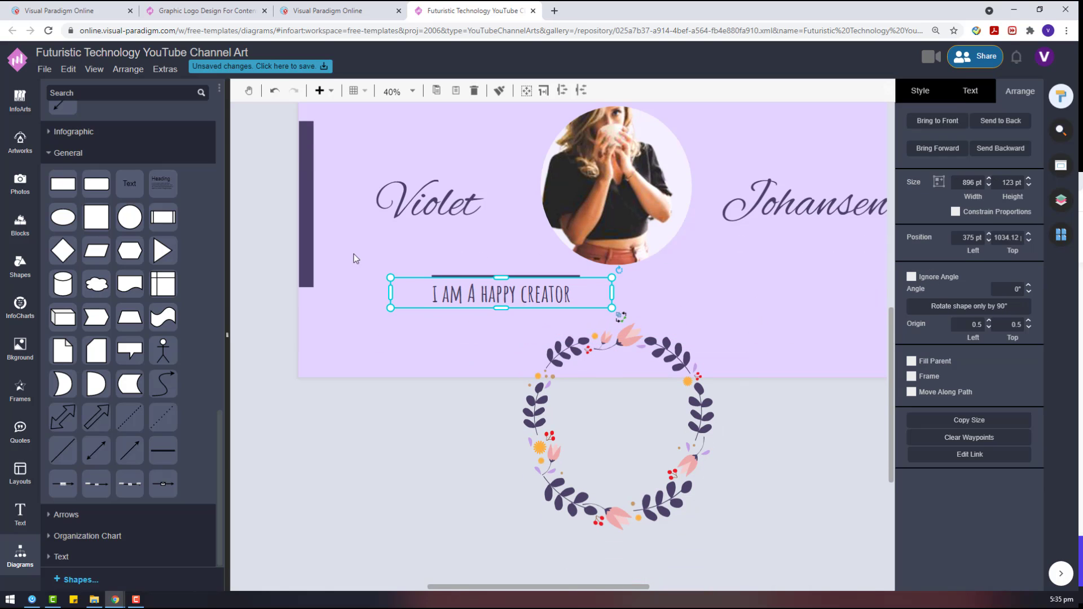
drag(354, 254, 646, 322)
drag(532, 288, 639, 285)
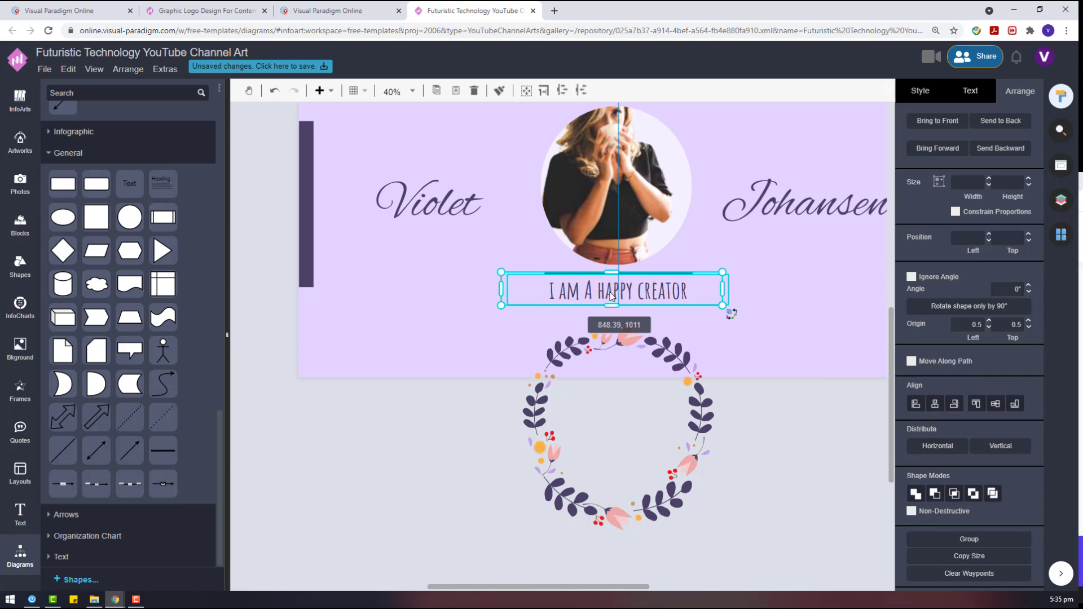
Shift the photo, line and caption together slightly to the right
shift+click(683, 237)
scroll(634, 309, up, 2)
drag(635, 310, 631, 313)
key(ctrl+a)
Group the wreaths, photo, line and caption, and move the GAMING/FUTURE/STREAMING list below Violet
key(ctrl+g)
key(ctrl+minus)
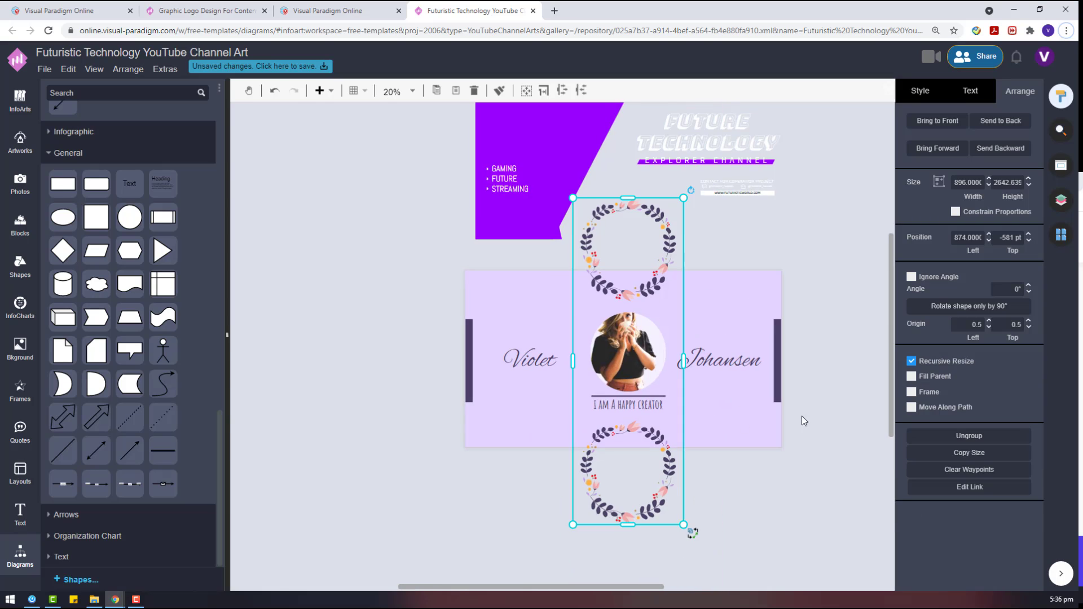
drag(624, 357, 624, 365)
scroll(669, 334, up, 3)
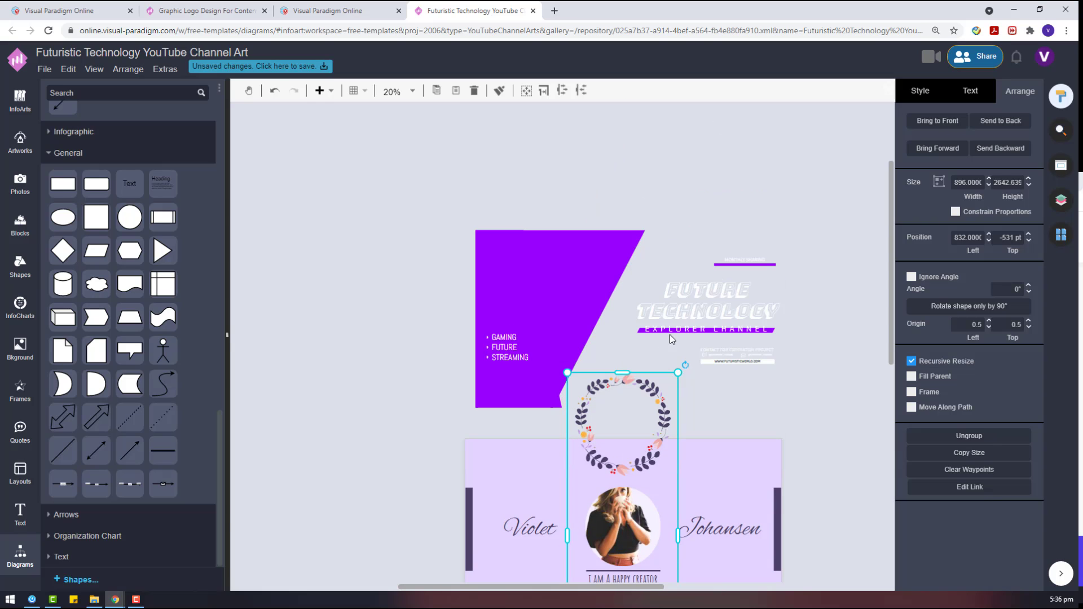
click(669, 334)
scroll(671, 343, down, 3)
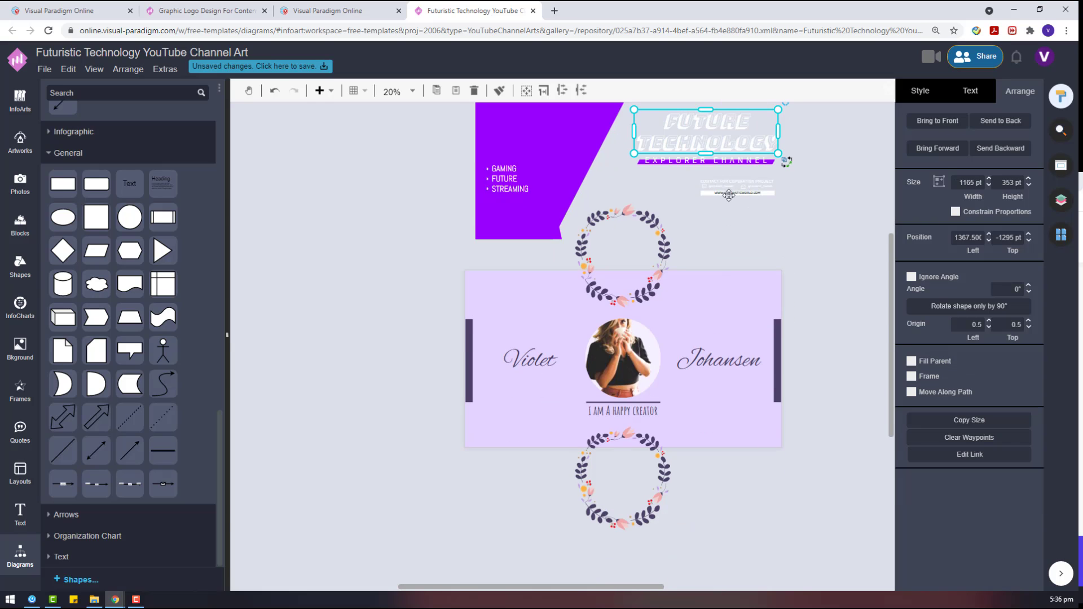
drag(612, 480, 613, 483)
click(732, 451)
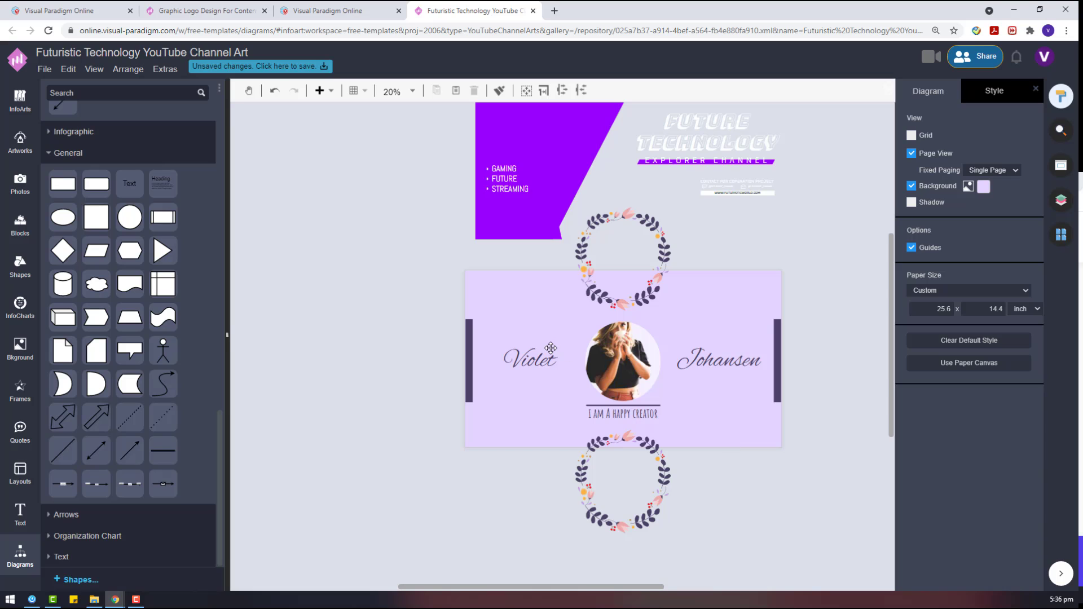
scroll(551, 348, up, 2)
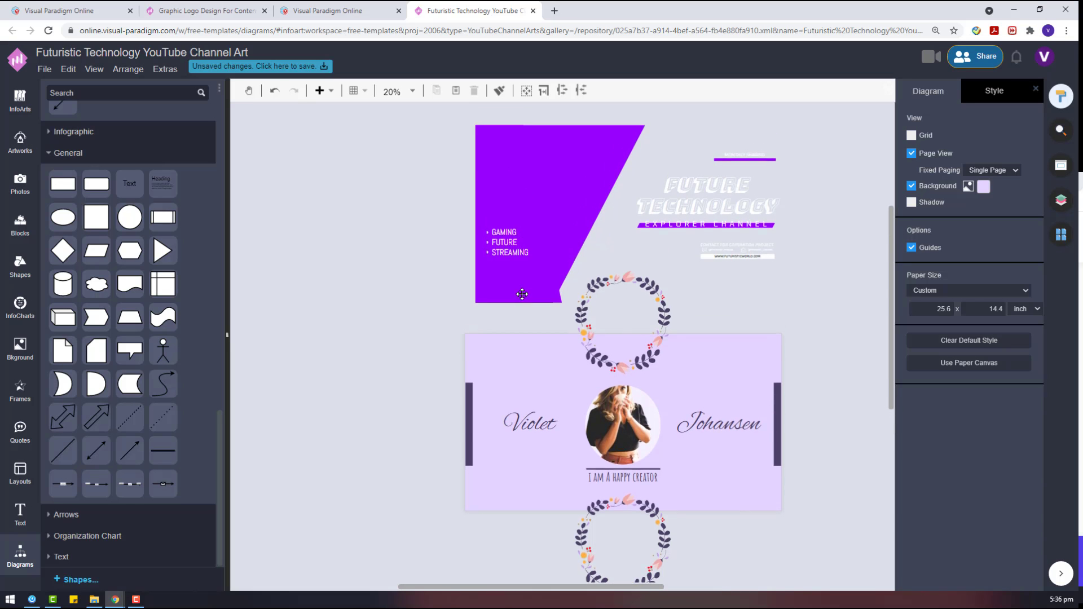
drag(511, 284, 533, 512)
Delete the FUTURE TECHNOLOGY title group and the purple banner shape
drag(812, 326, 618, 157)
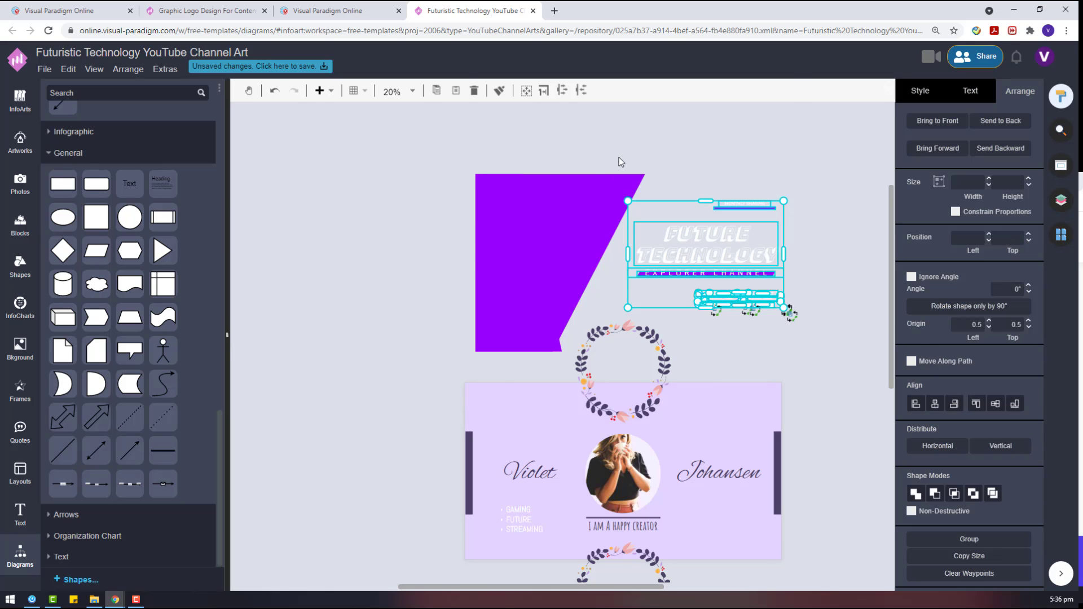
key(Delete)
click(523, 239)
key(Delete)
Widen the list text box and replace its contents with the word DESIGN
scroll(511, 338, down, 2)
click(511, 422)
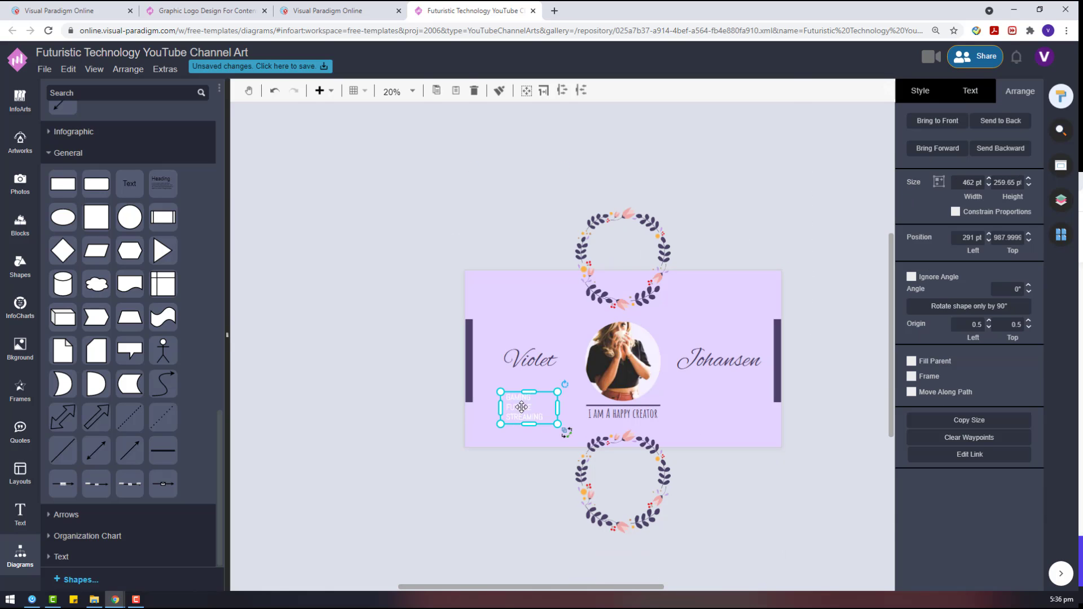
drag(557, 409, 587, 409)
double_click(524, 406)
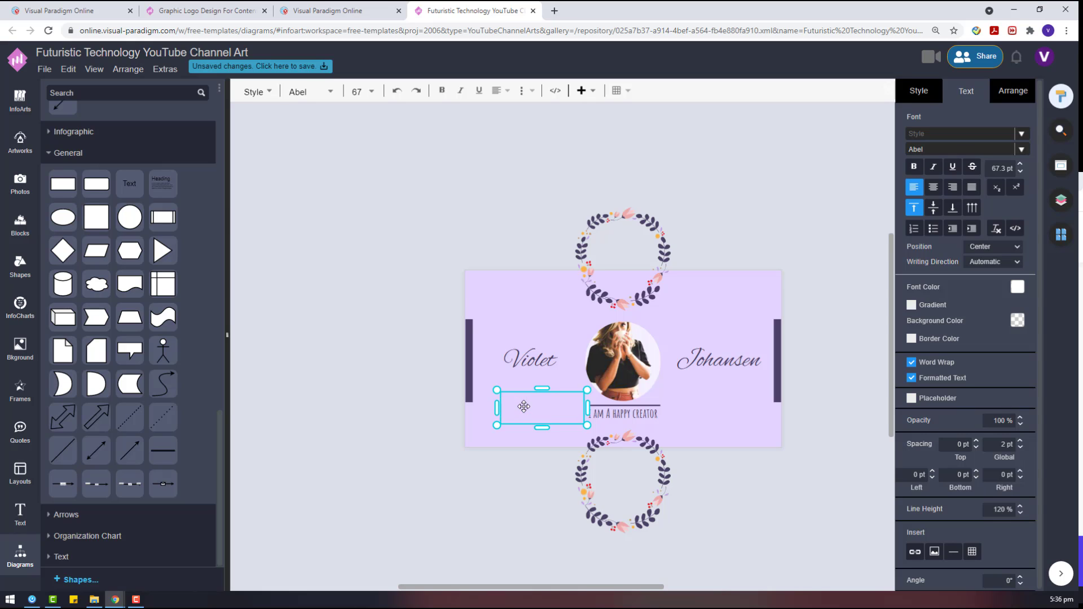
key(Escape)
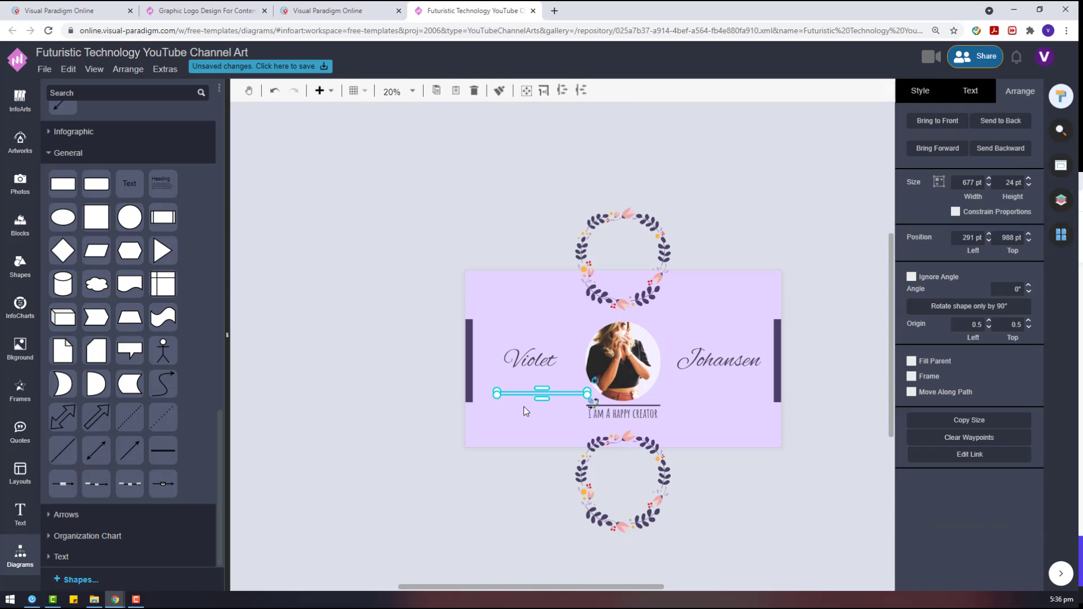
click(549, 527)
click(517, 415)
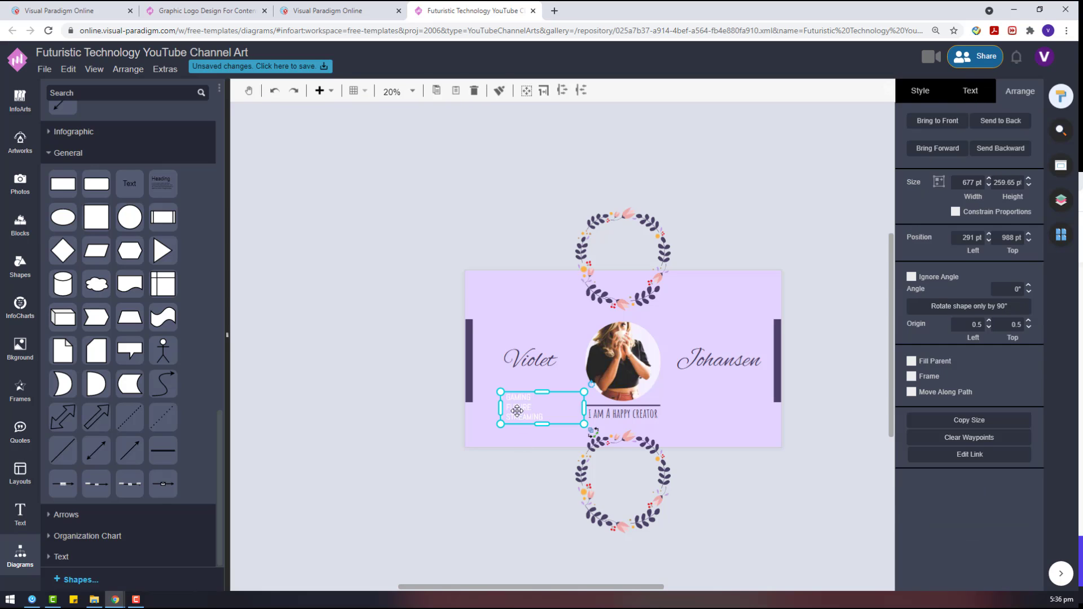
double_click(519, 416)
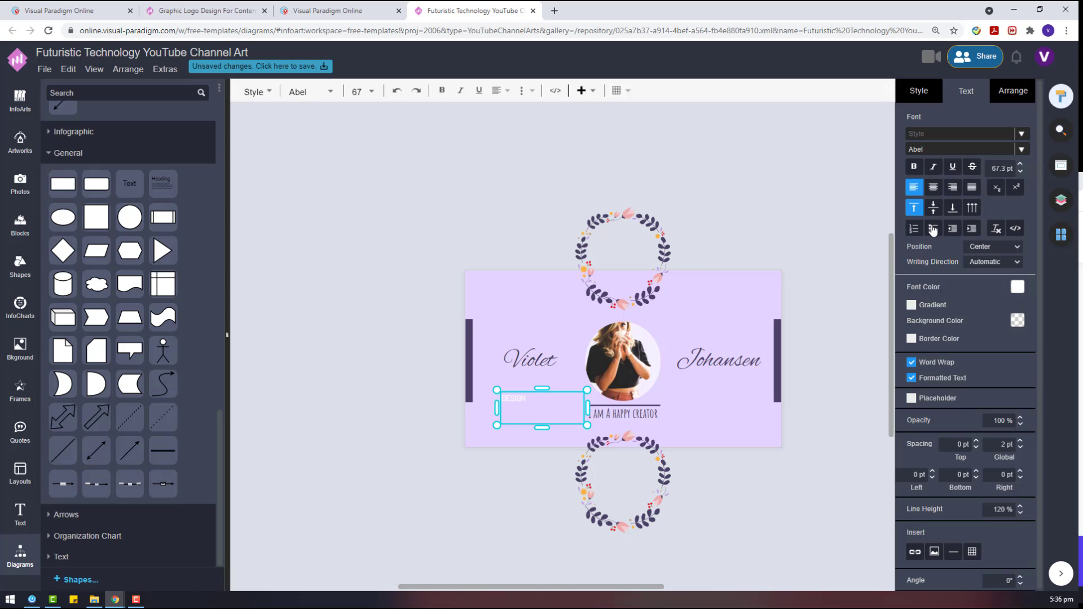
key(Escape)
Color the label dark purple, complete it as DESIGN/PUBLISHER, shrink and center-align it
ctrl+scroll(510, 393, up, 3)
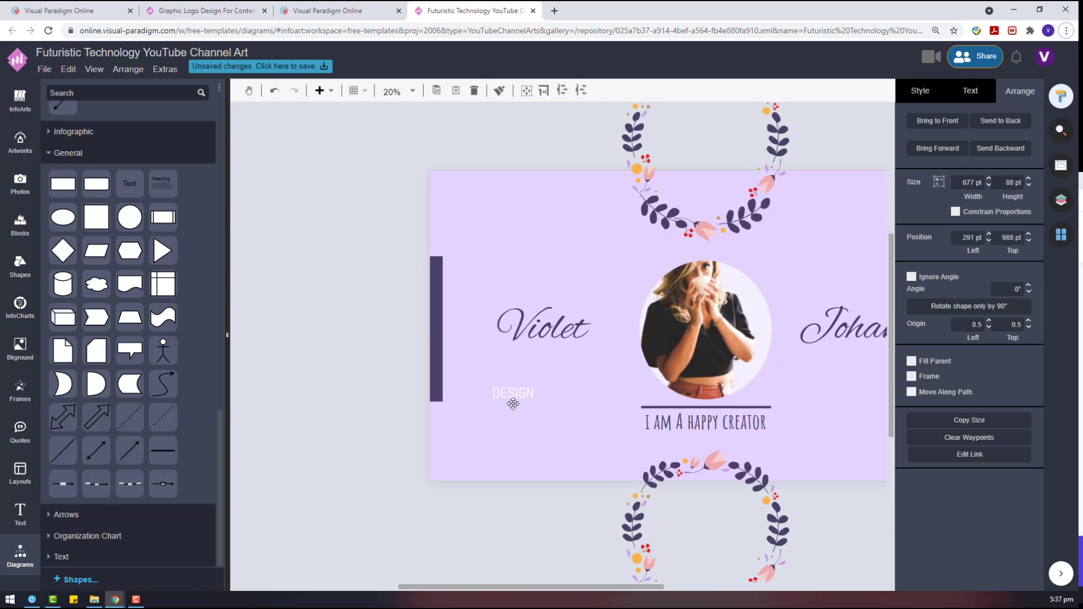
click(970, 91)
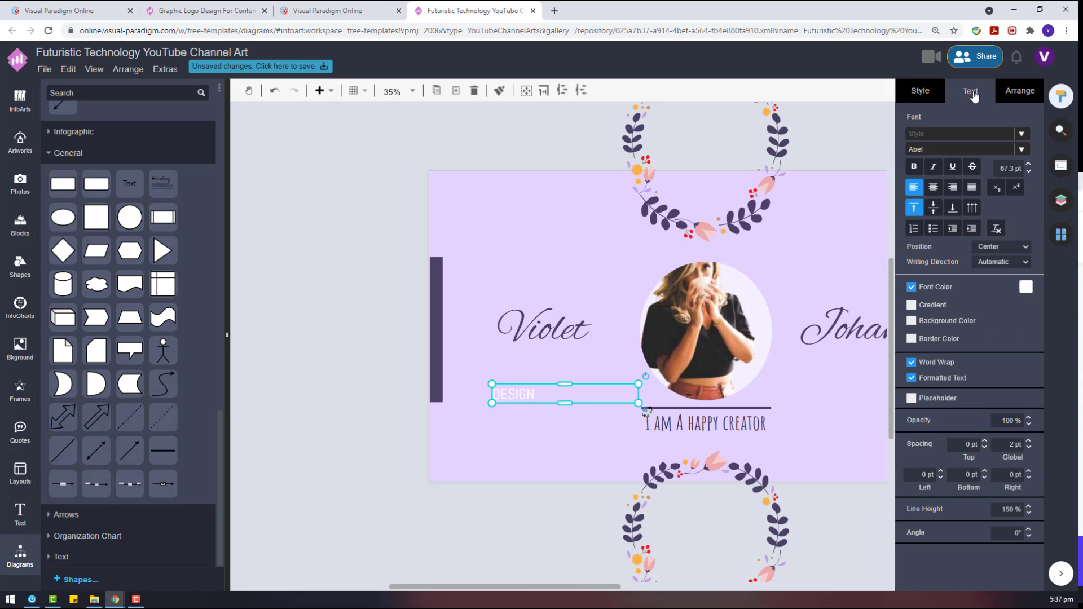
click(1026, 287)
click(1023, 401)
double_click(530, 393)
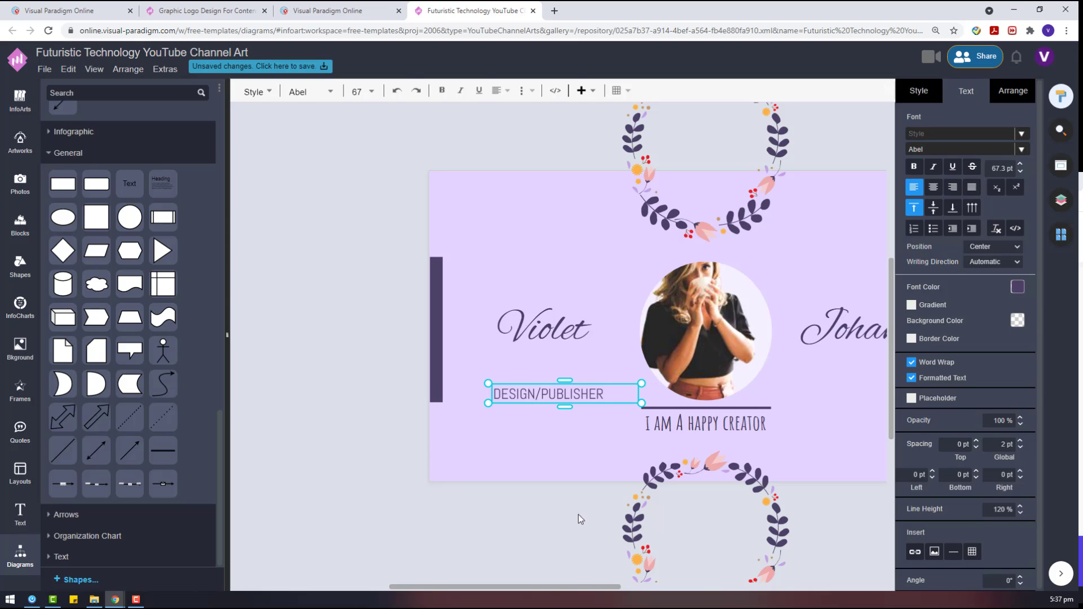
key(Escape)
drag(638, 383, 668, 361)
click(933, 187)
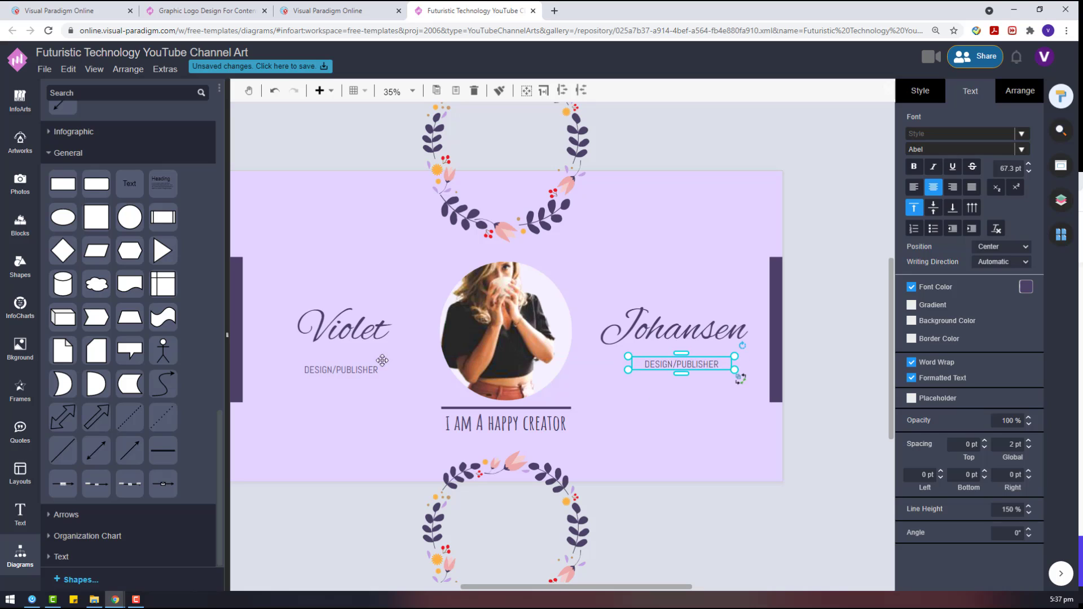
Retype the right-hand label copy as SUBSCRIBE FOR TUTORIAL and nudge it up
click(1009, 95)
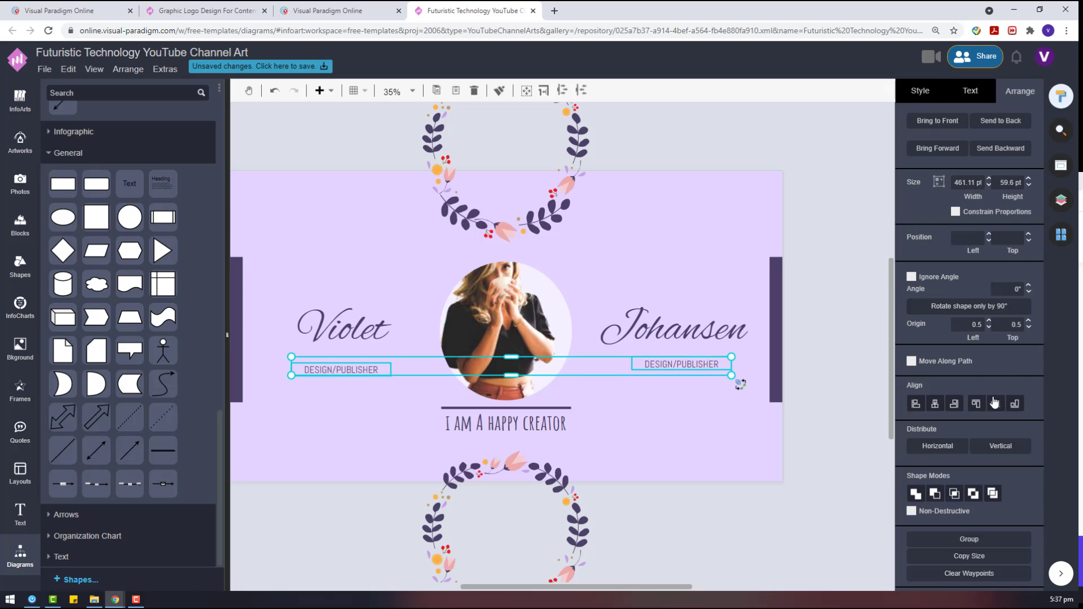
click(677, 386)
click(681, 365)
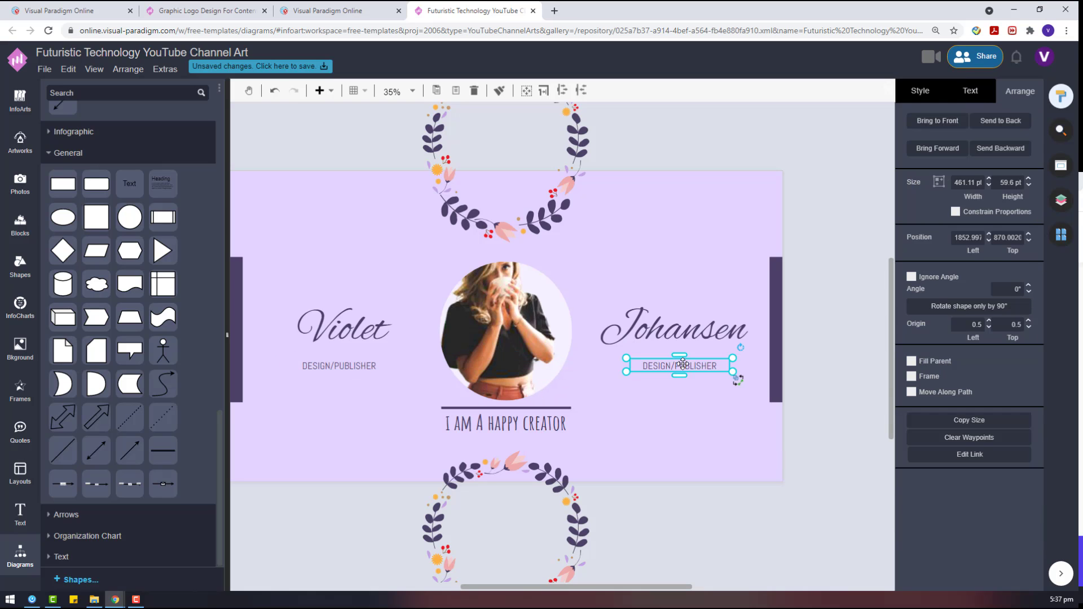
double_click(682, 364)
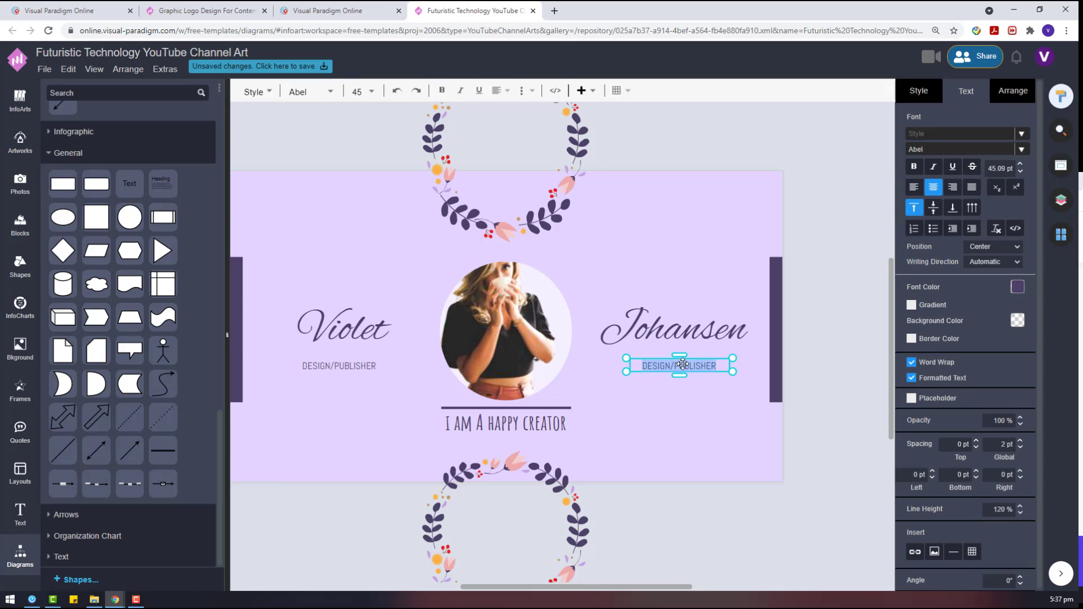
text(SOF)
key(BackSpace)
text(TORIAL)
drag(689, 367, 689, 361)
click(921, 91)
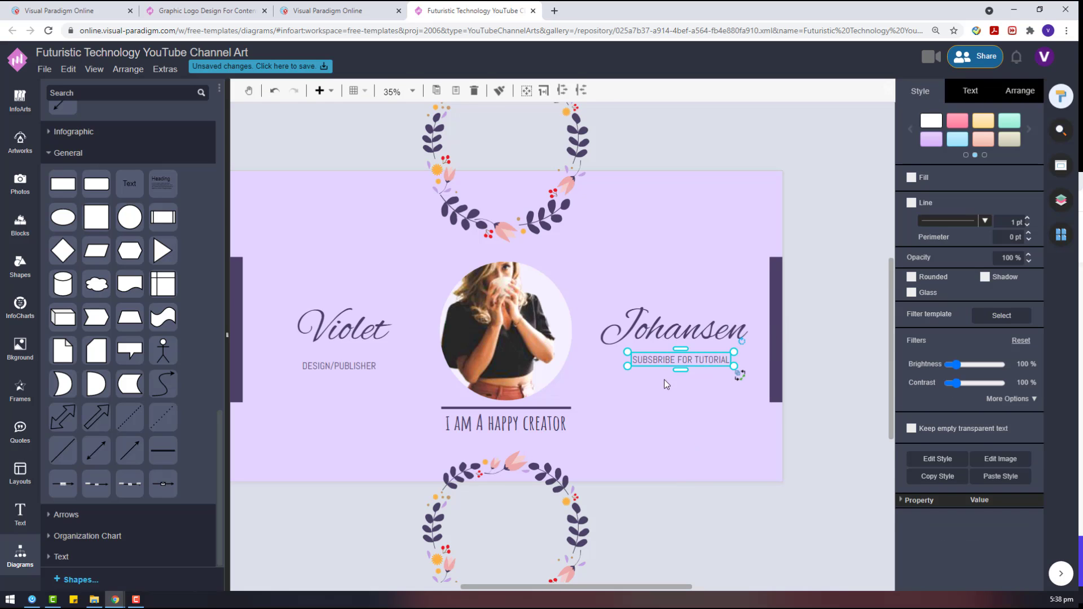
Duplicate the dark bar at the card's right edge lower on the card
click(775, 337)
drag(775, 338, 742, 443)
click(1026, 177)
Make the copied bar pink and flatten it into a strip behind the front-most SUBSCRIBE label
click(983, 291)
right_click(690, 355)
mouse_move(810, 492)
click(1011, 491)
click(711, 443)
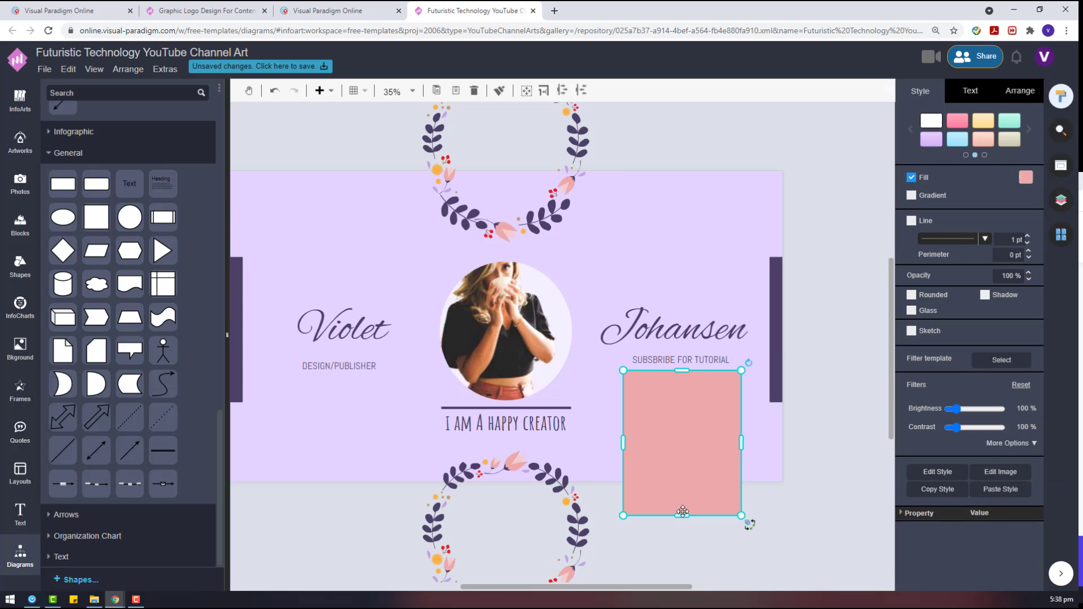
drag(682, 512, 685, 387)
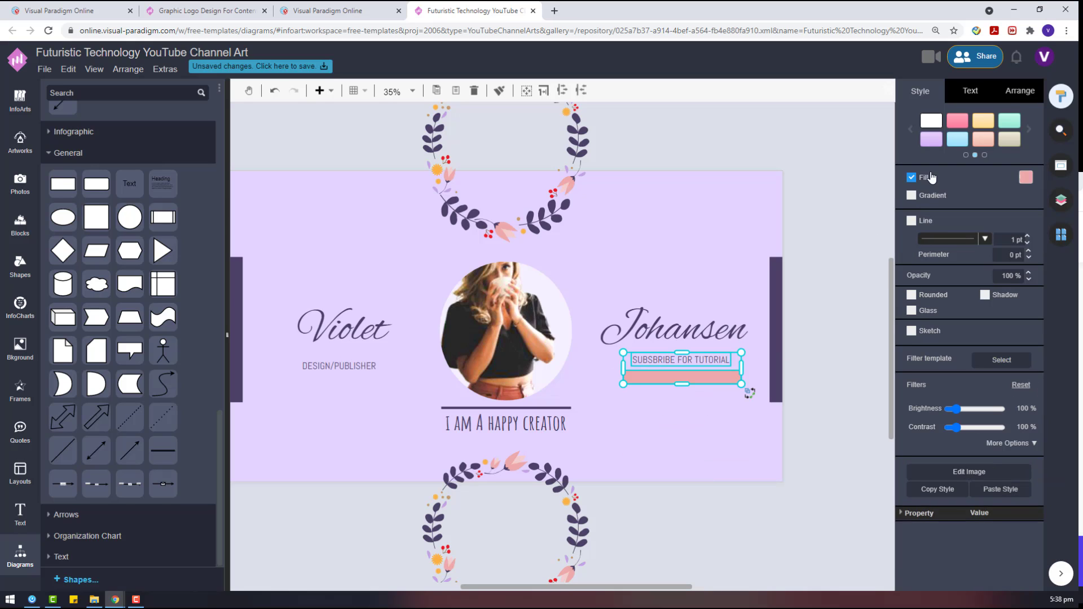
click(1021, 92)
drag(672, 378, 672, 363)
Lower the SUBSCRIBE label, put a pink bar under DESIGN/PUBLISHER, and level both labels
click(686, 426)
scroll(774, 410, down, 1)
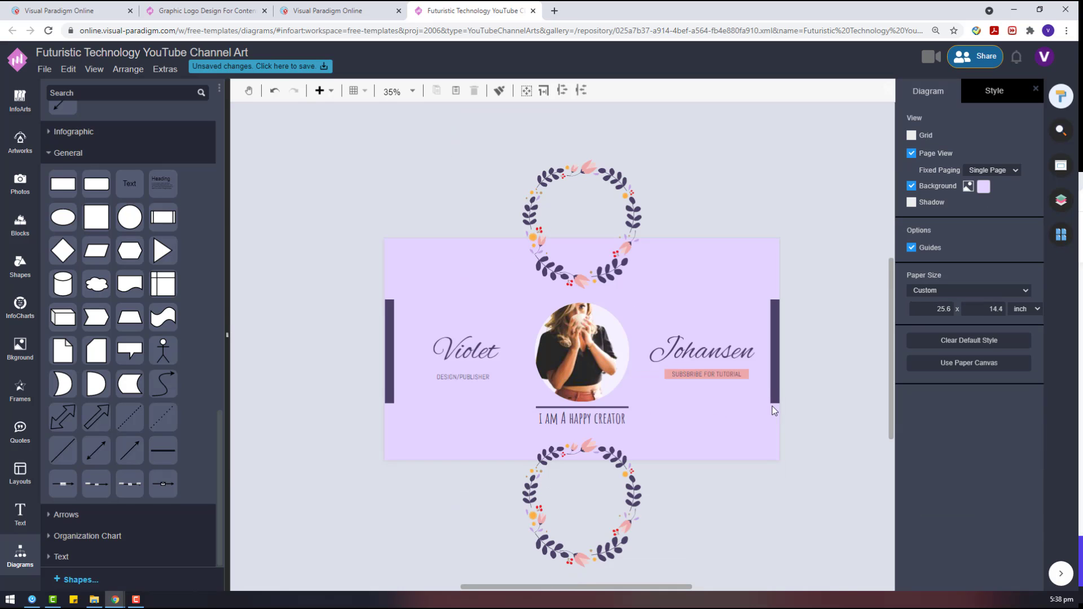
click(748, 375)
drag(748, 375, 751, 443)
drag(709, 382, 459, 414)
click(712, 444)
shift+click(463, 378)
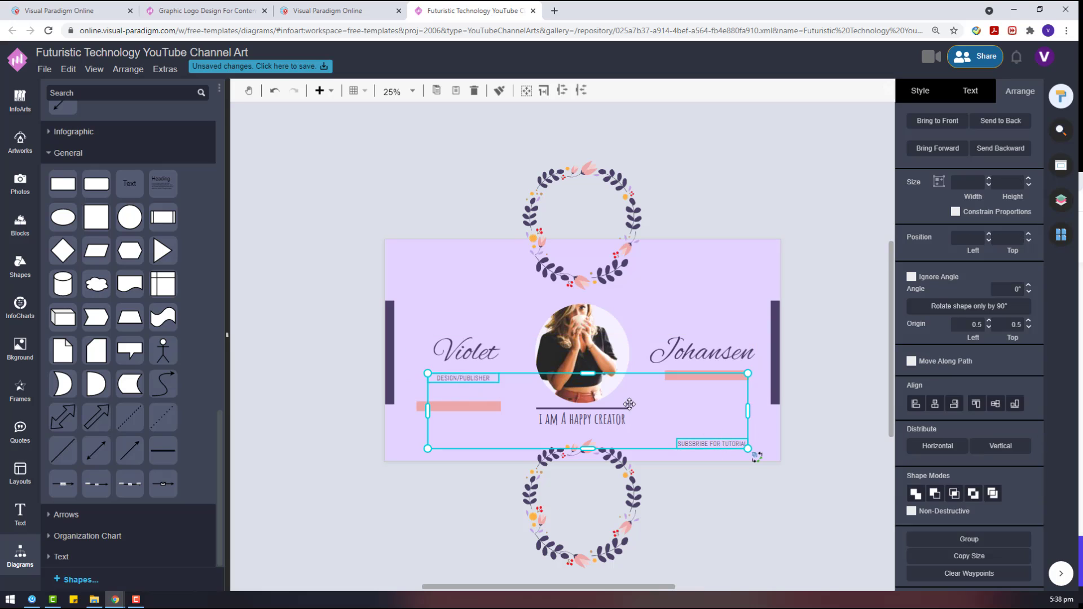
right_click(699, 440)
mouse_move(779, 570)
click(863, 515)
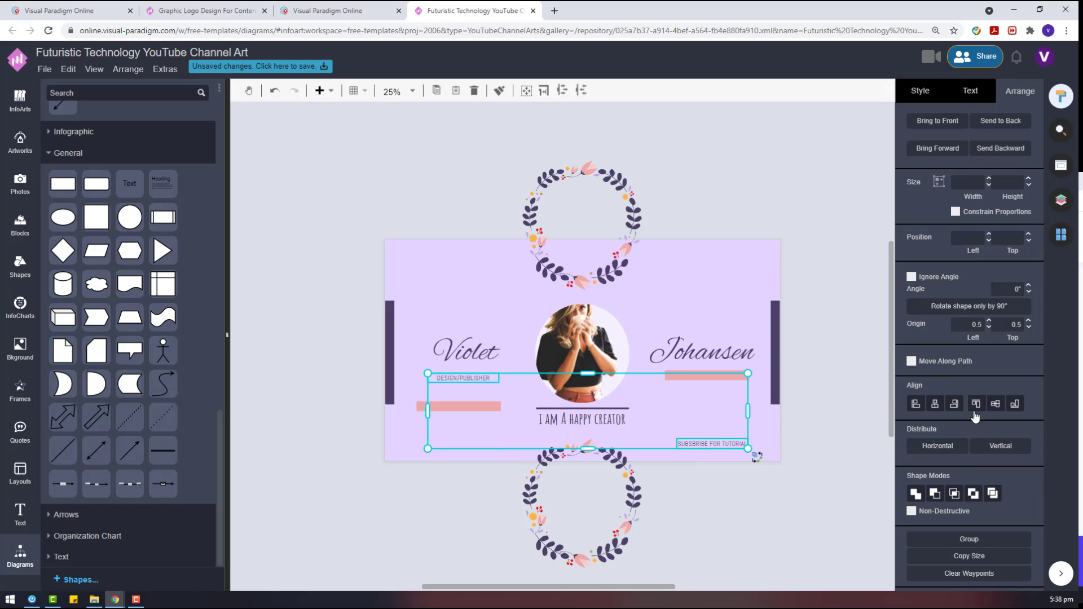
Nudge the left pink bar right and align it level with the labels
click(776, 449)
drag(448, 403, 466, 410)
shift+click(705, 376)
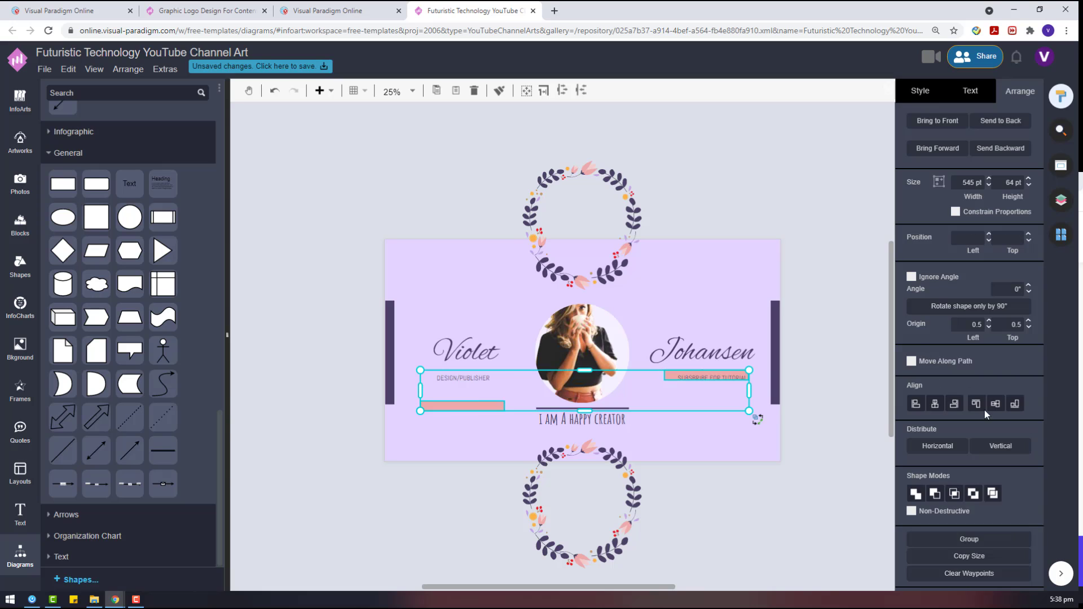
click(976, 404)
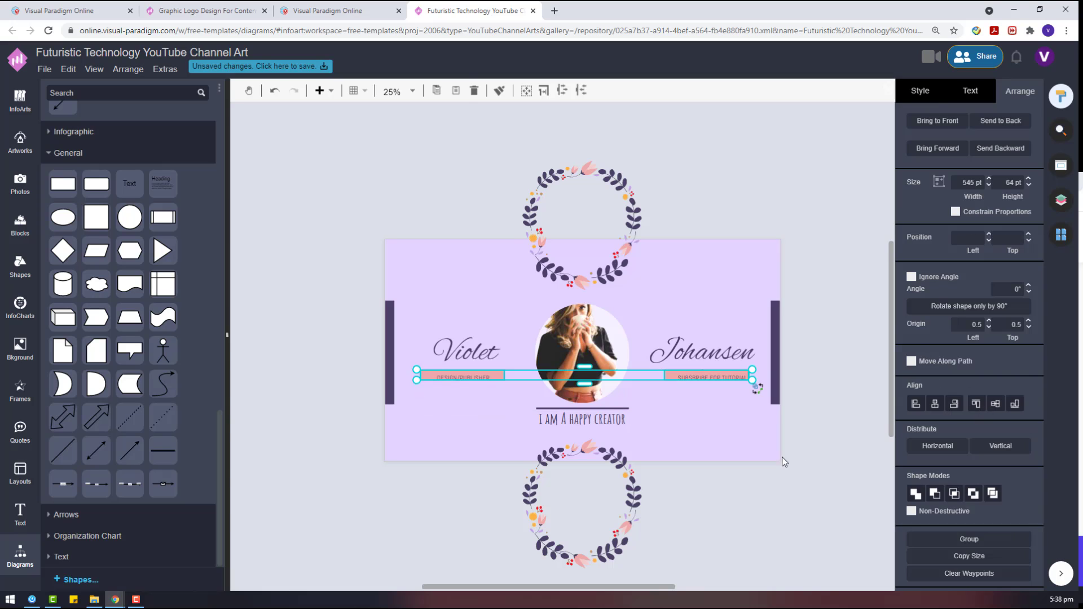
Center the SUBSCRIBE FOR TUTORIAL label under Johansen
click(743, 399)
drag(775, 451, 645, 359)
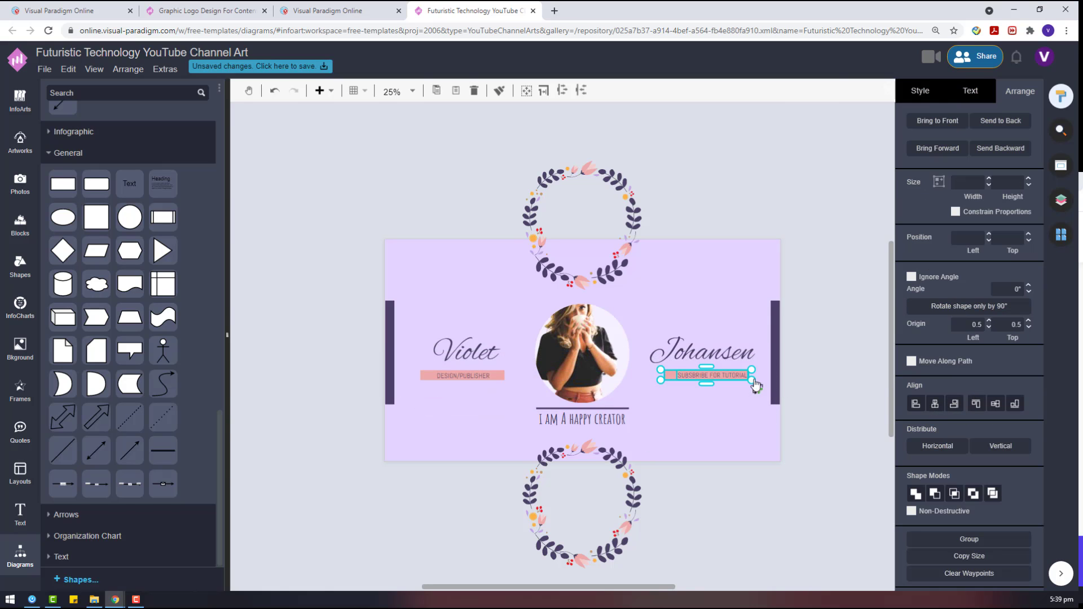
drag(338, 536, 522, 352)
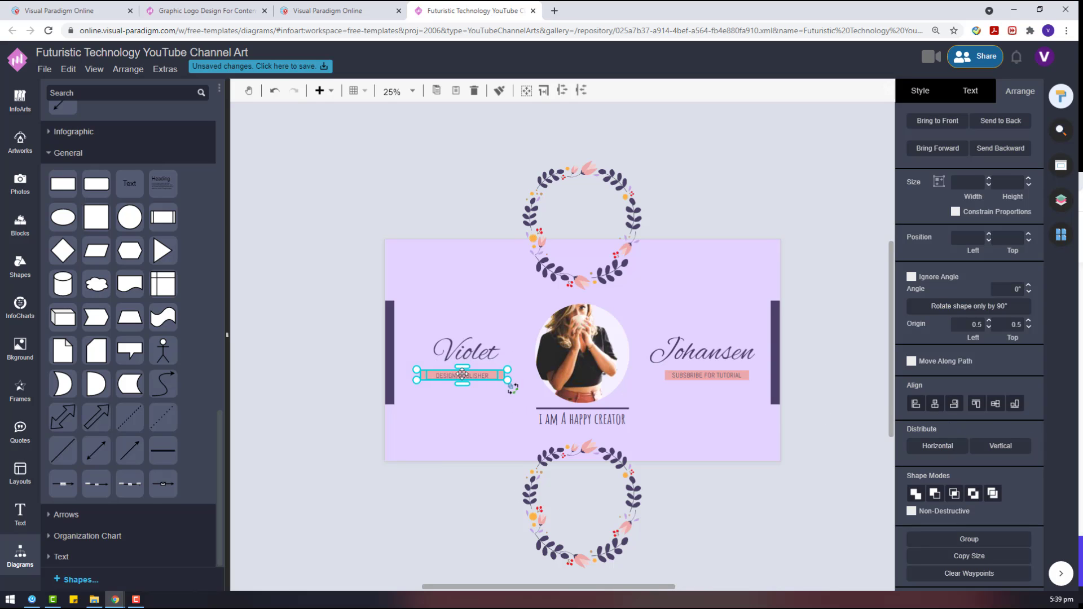
drag(792, 517, 632, 356)
drag(714, 374, 720, 376)
click(768, 495)
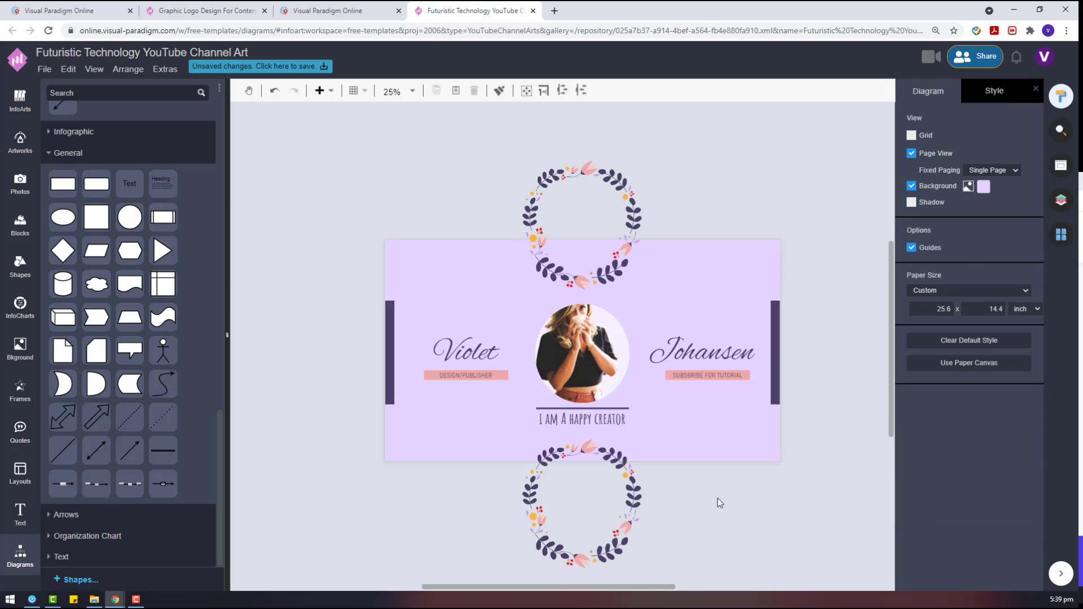
After trying a gradient, apply the lavender checkered pattern background and move the right purple bar lower
scroll(564, 338, down, 2)
scroll(564, 338, up, 1)
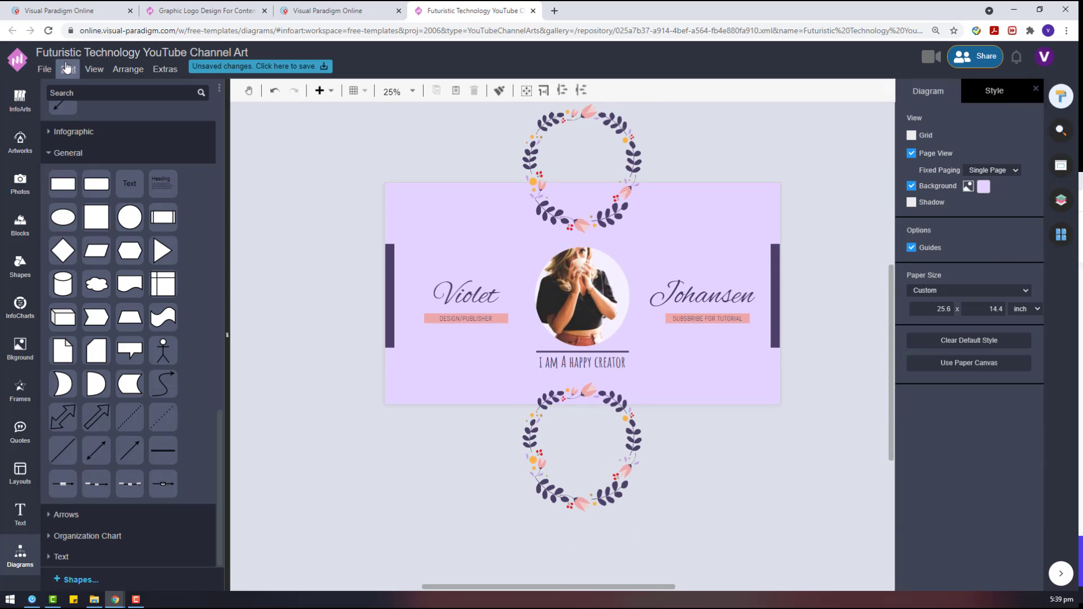
click(11, 361)
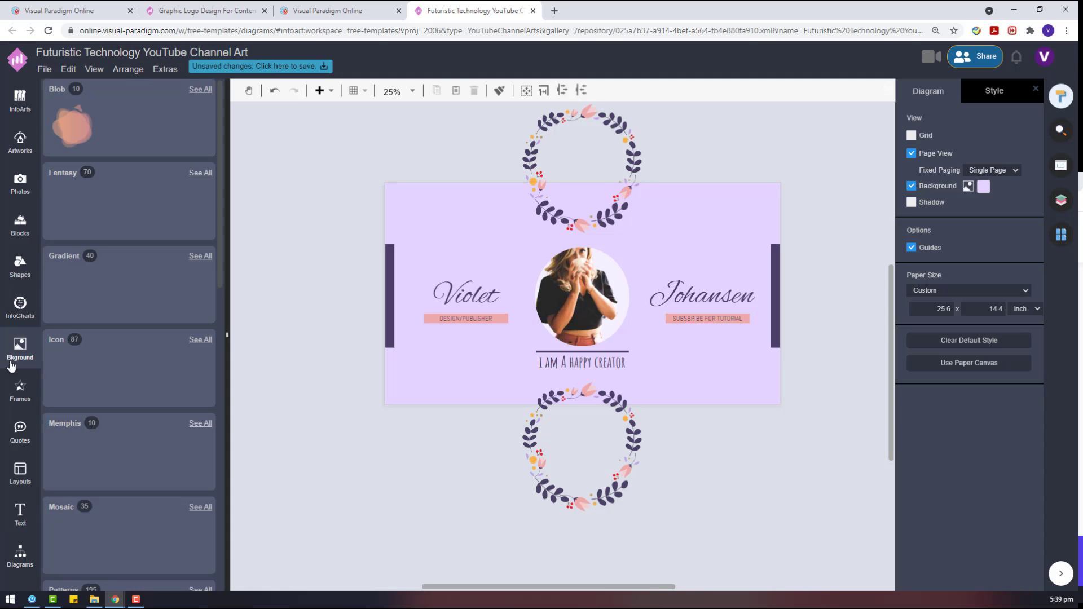
click(76, 309)
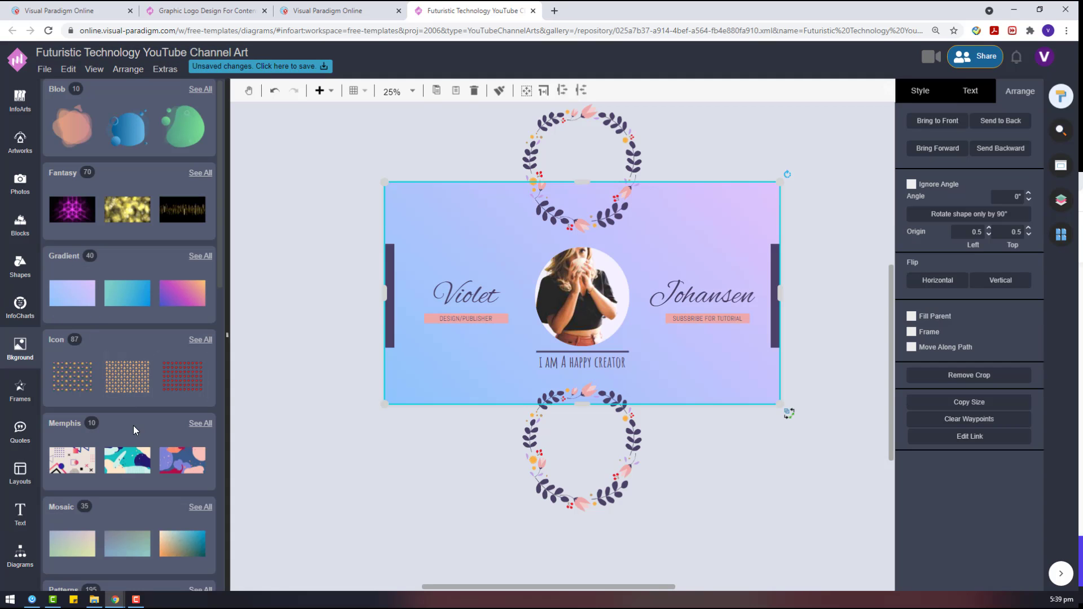
click(133, 544)
scroll(147, 496, down, 3)
click(128, 462)
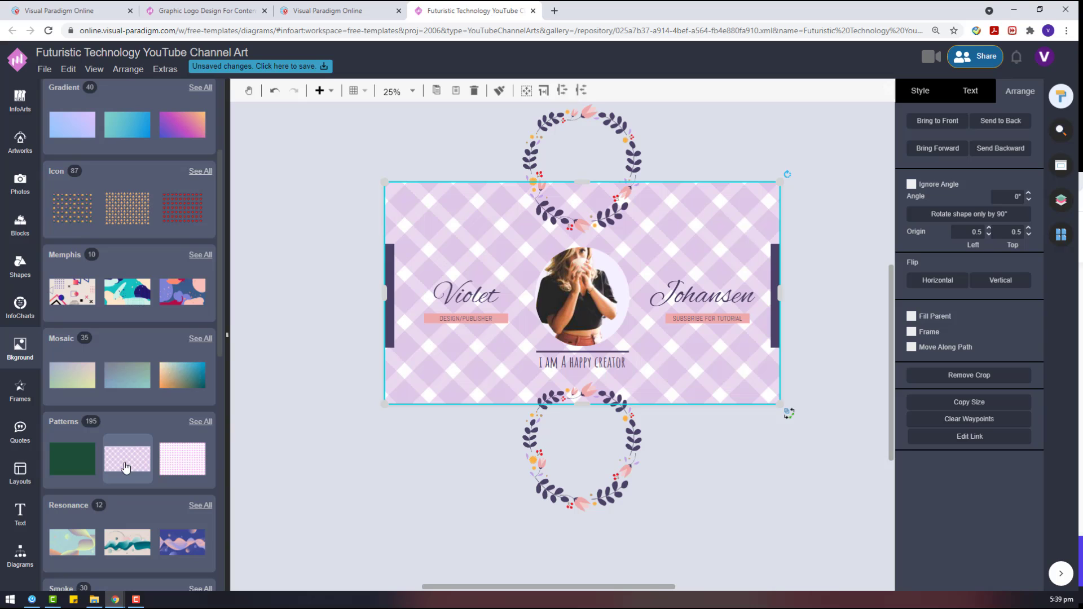
click(363, 448)
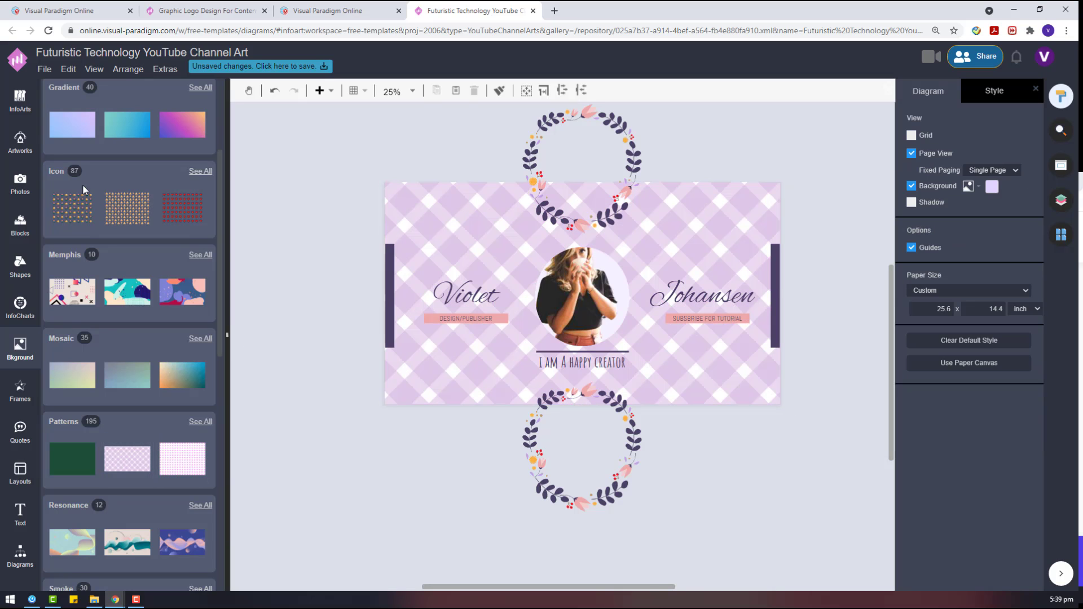
drag(773, 320, 782, 386)
Make the duplicated bar a white square with 50% opacity
click(929, 97)
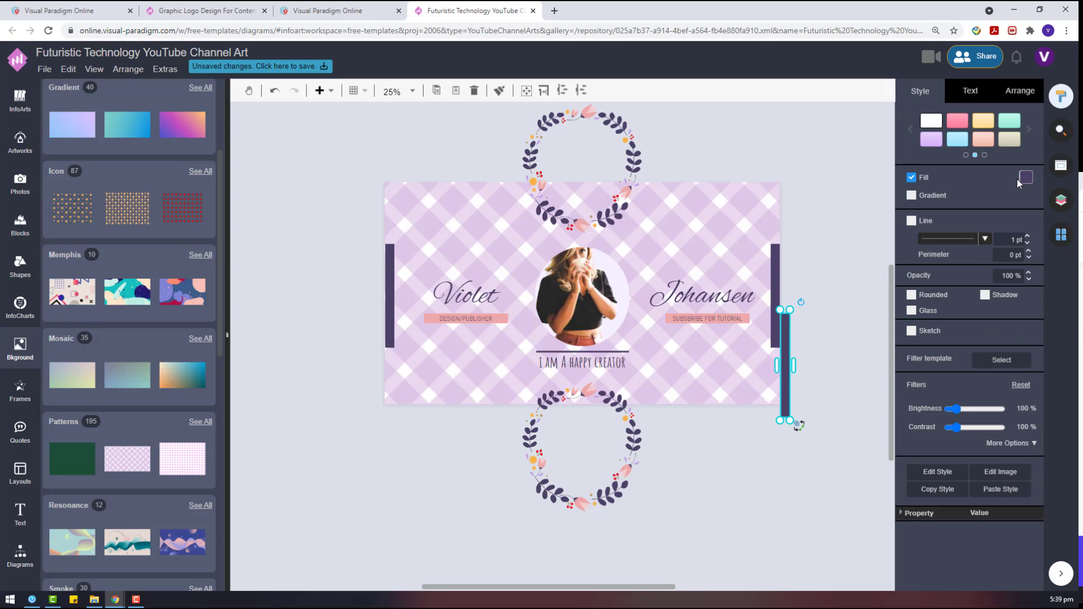
click(1025, 177)
click(945, 193)
drag(793, 366, 742, 308)
text(50)
key(Return)
Send the white square to the back and stretch it into a band across the banner's middle
right_click(765, 344)
mouse_move(796, 479)
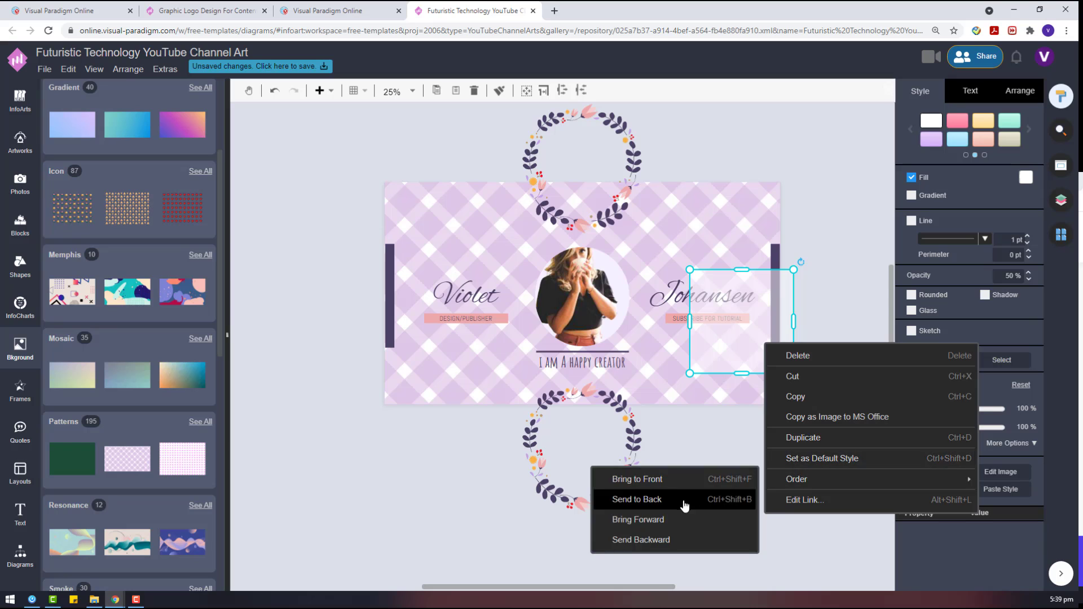
click(685, 505)
drag(737, 364, 721, 338)
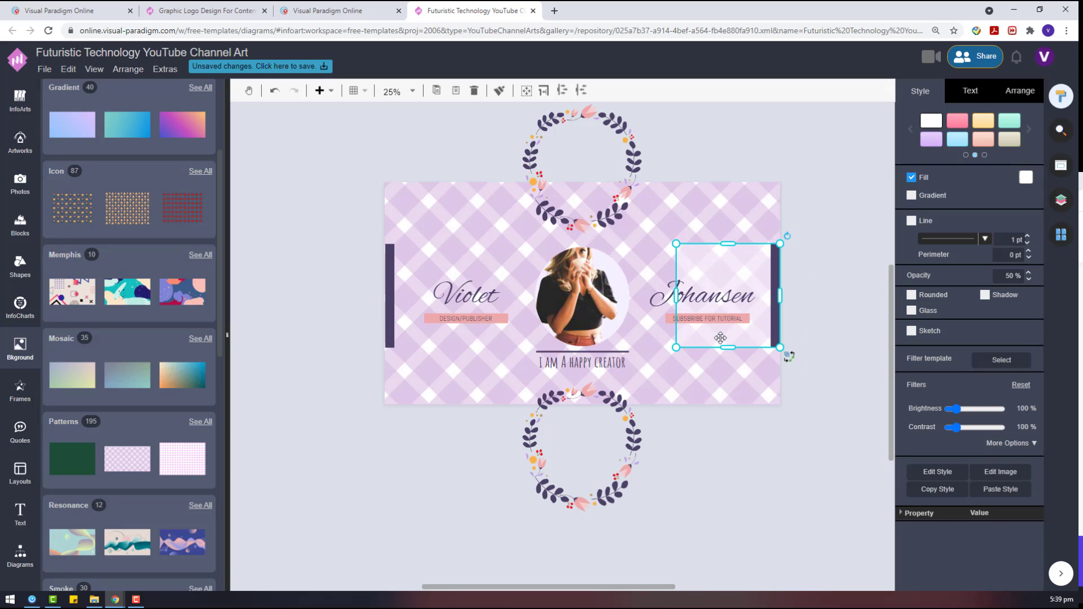
drag(675, 295, 385, 296)
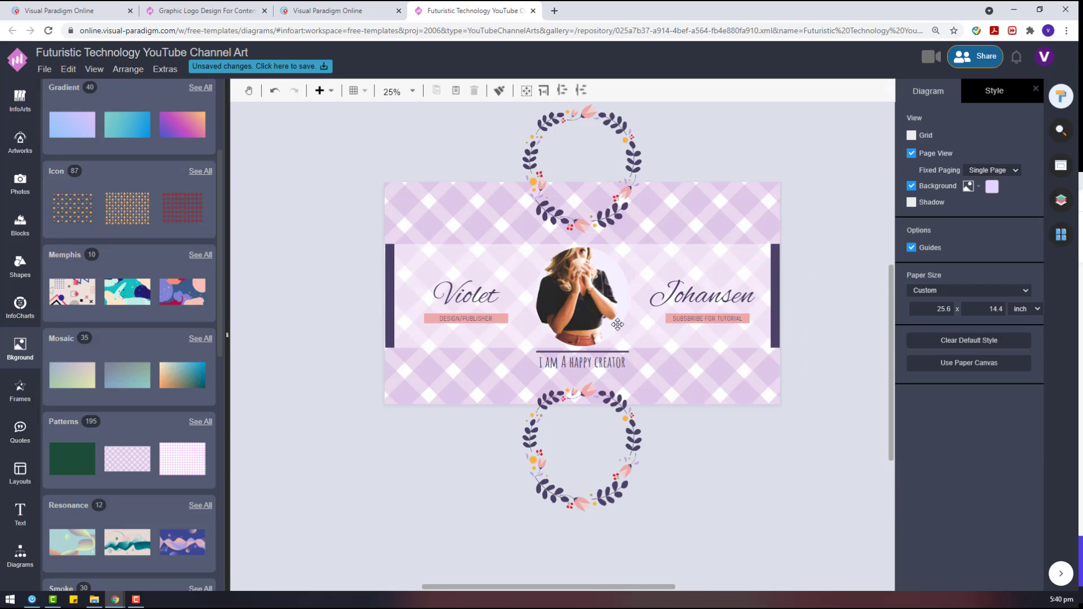
drag(648, 261, 653, 271)
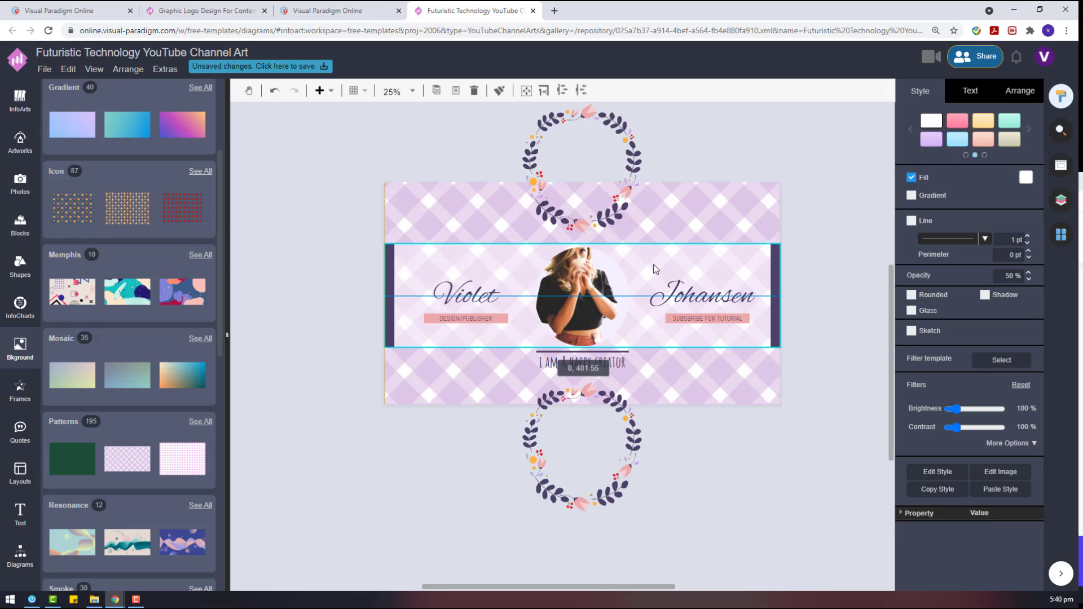
click(883, 374)
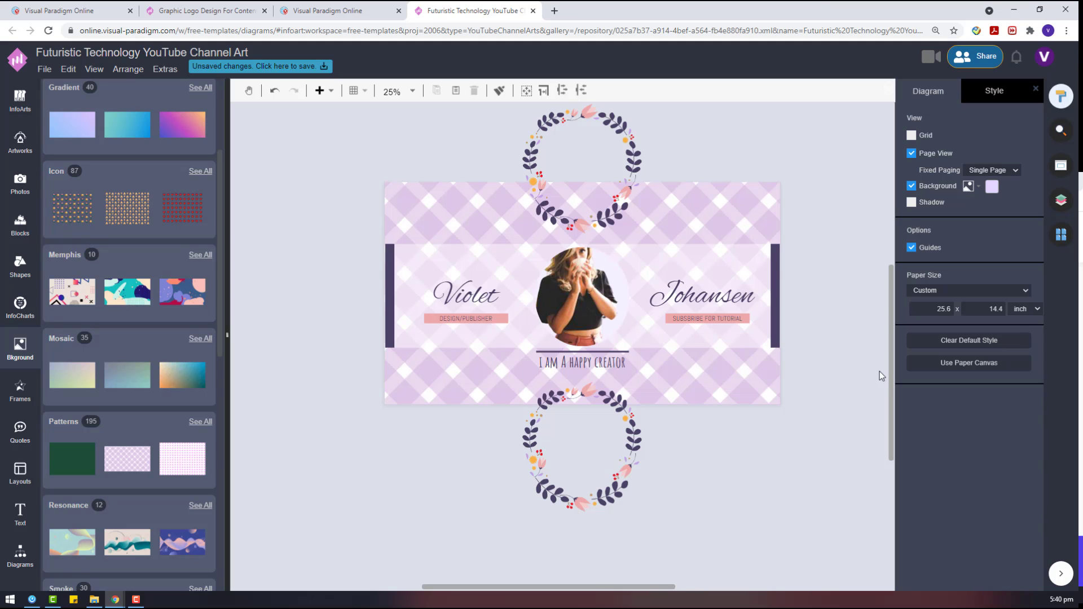
drag(671, 271, 809, 457)
Resize and reposition the translucent white rectangle over the banner's lower part
click(476, 344)
drag(475, 355, 471, 375)
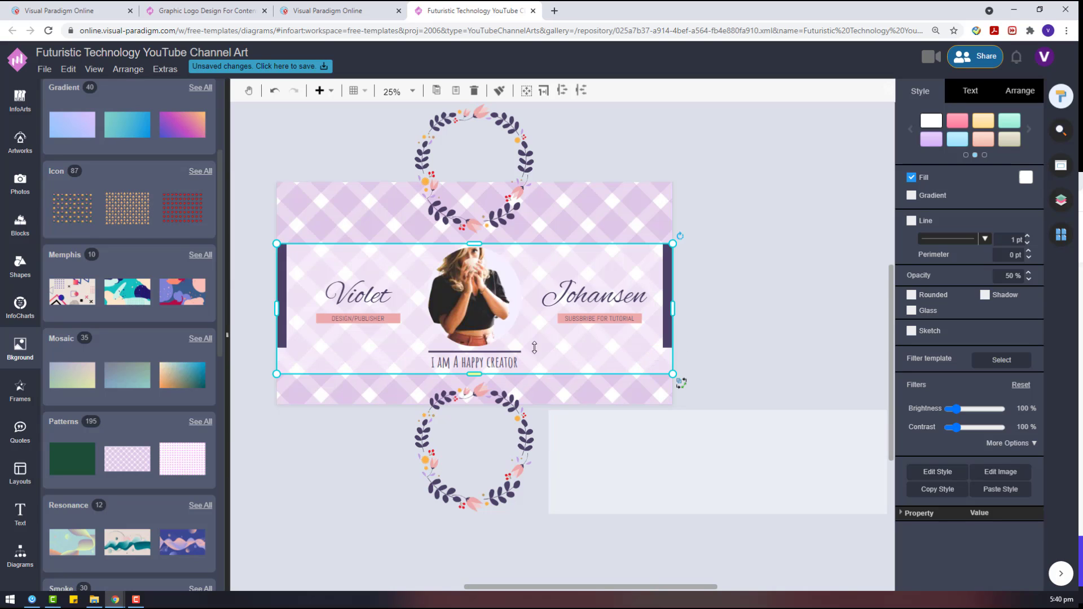
click(701, 435)
drag(701, 435, 425, 372)
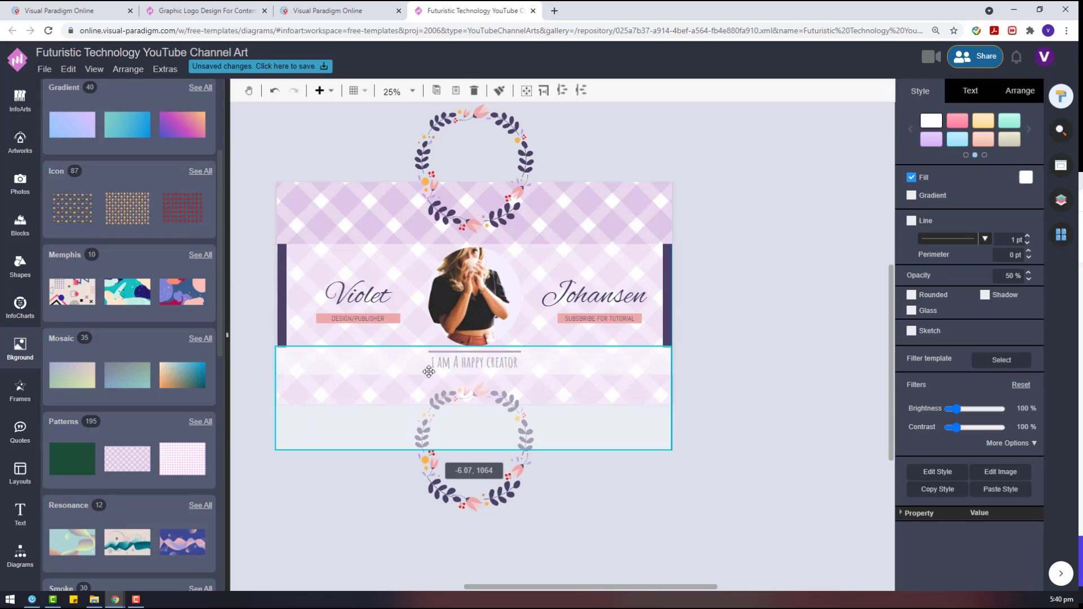
drag(471, 450, 470, 380)
click(685, 359)
drag(596, 369, 596, 443)
Change the wreath's stacking order and trim the rectangle to a strip behind the tagline
click(475, 361)
right_click(477, 360)
click(733, 335)
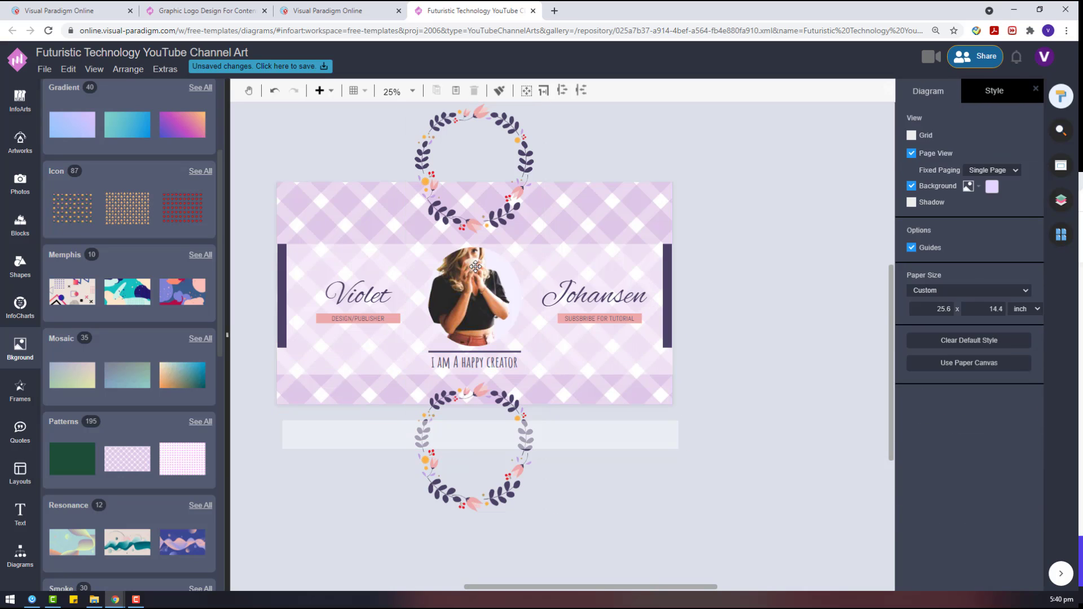
right_click(496, 274)
click(734, 405)
drag(598, 431, 590, 356)
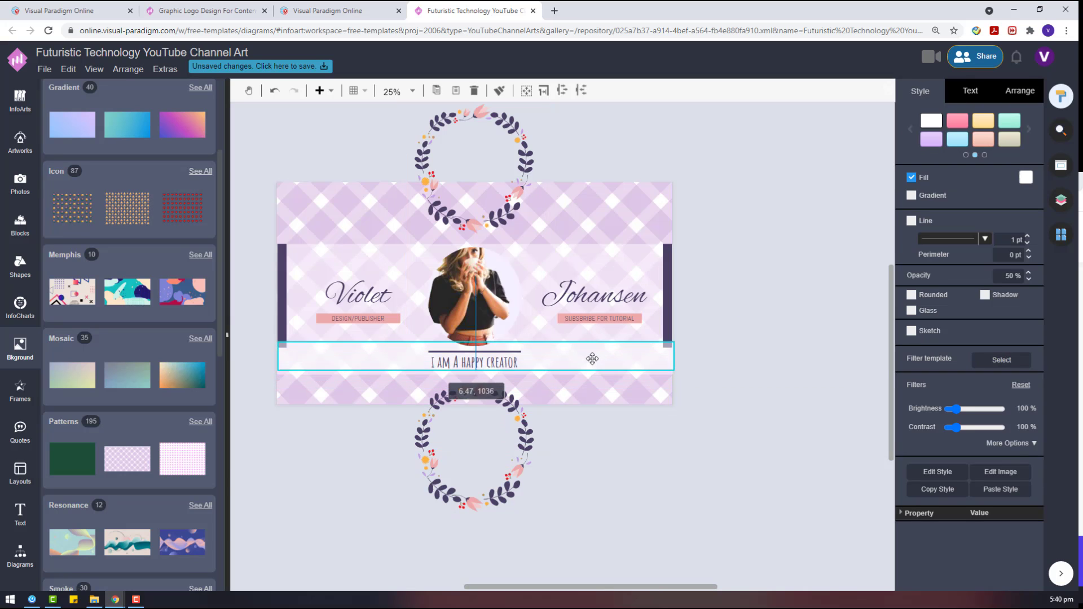
drag(474, 346, 476, 345)
click(743, 382)
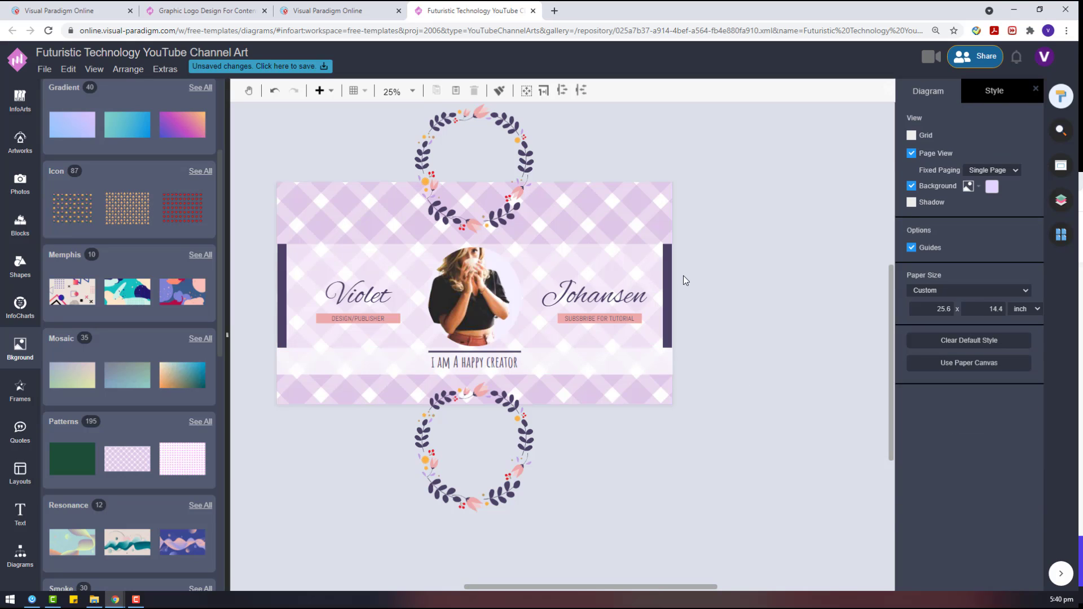
Extend the translucent rectangle upward until its top meets the middle band
click(476, 361)
drag(476, 346, 478, 243)
click(764, 307)
click(521, 270)
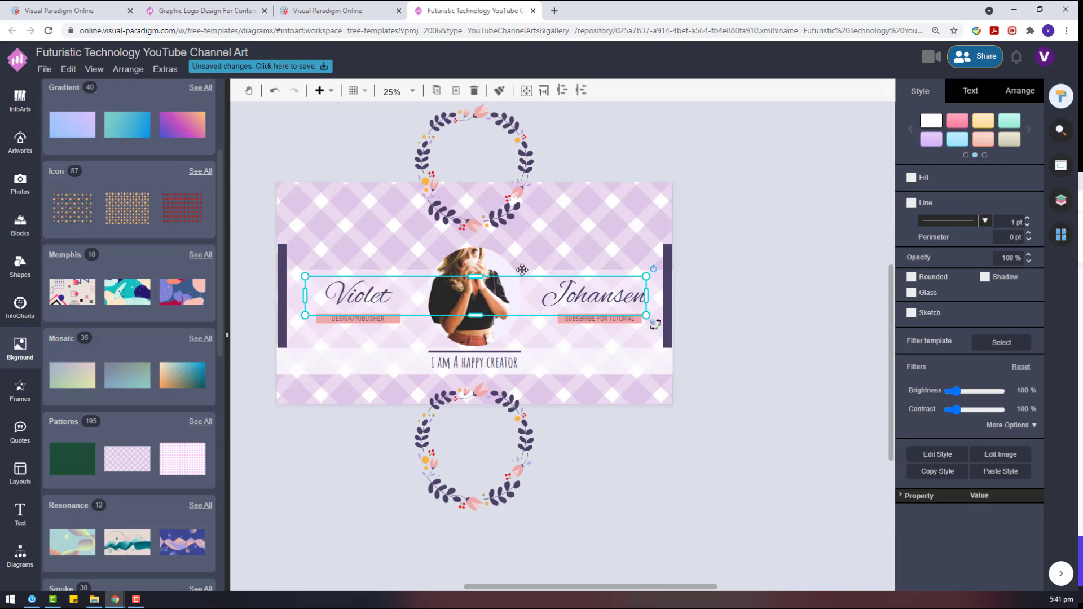
click(536, 294)
drag(477, 271, 481, 244)
click(681, 300)
Check the middle band's size and position, then inspect the left bar, pink labels and wreath column
click(639, 265)
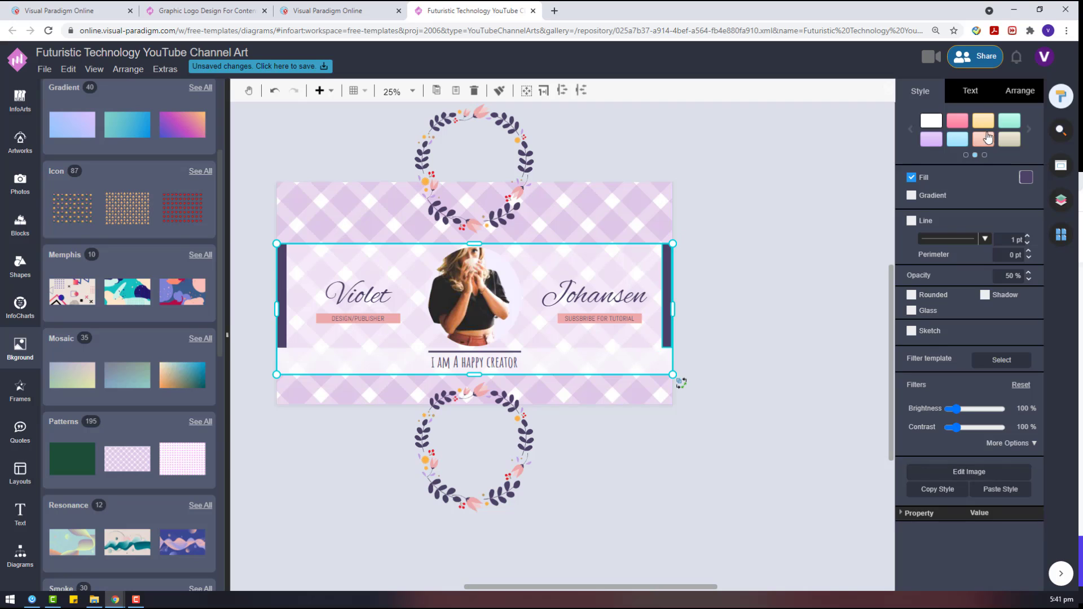
click(1020, 91)
click(774, 418)
click(281, 262)
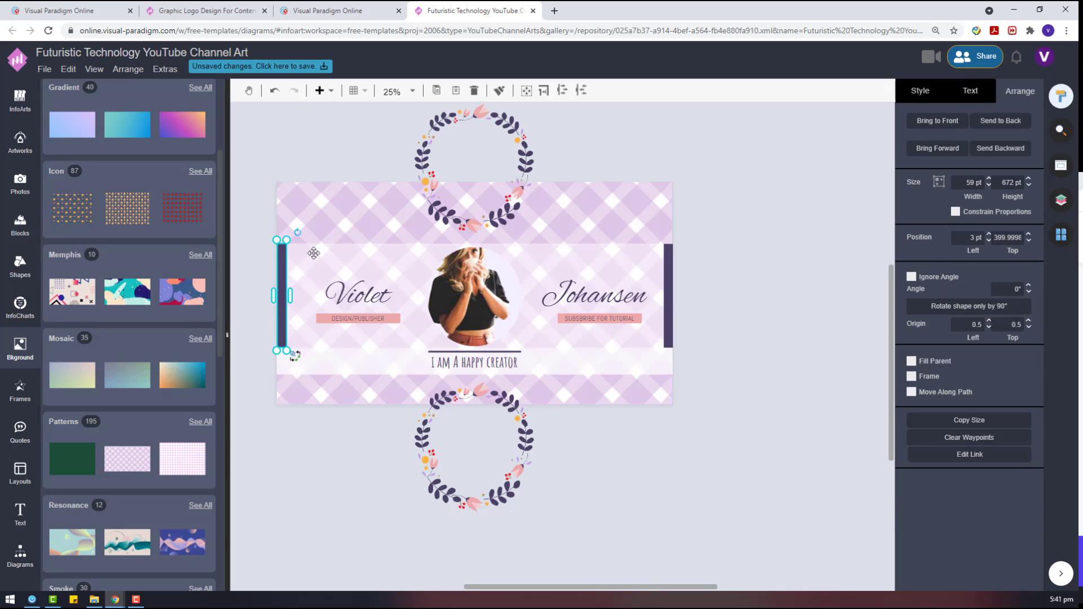
click(746, 368)
click(626, 319)
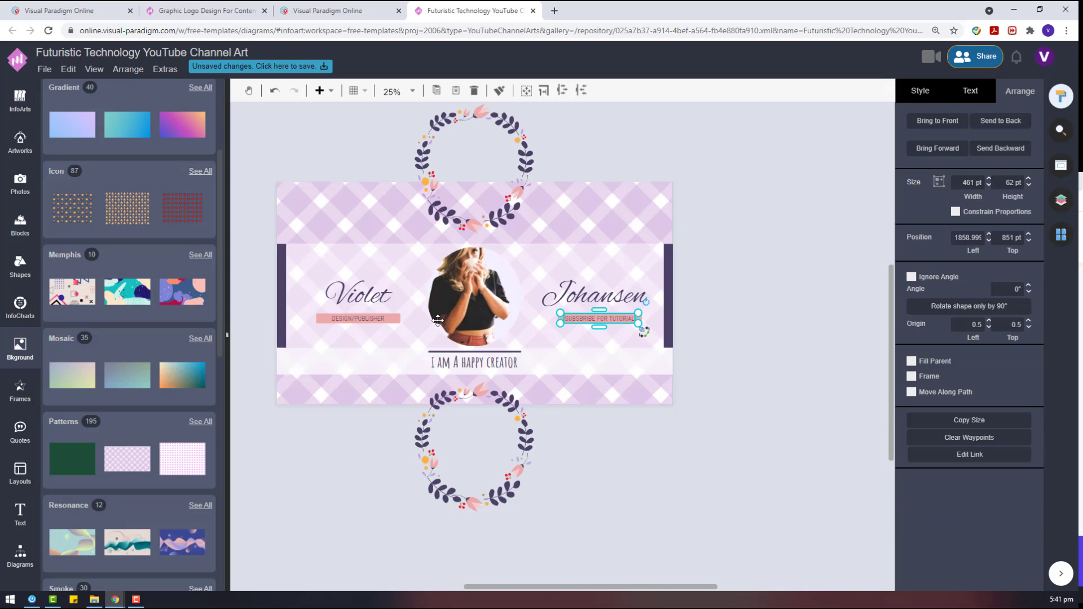
click(970, 90)
click(726, 306)
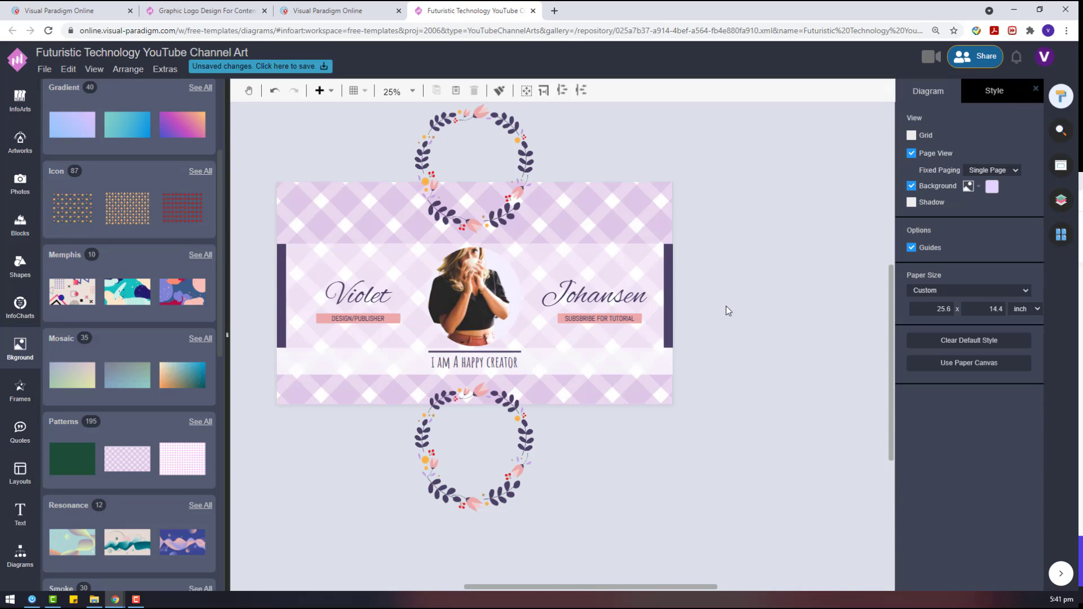
click(509, 203)
Rename the document to 'Violet Content Creator YouTube Channel Art'
click(57, 52)
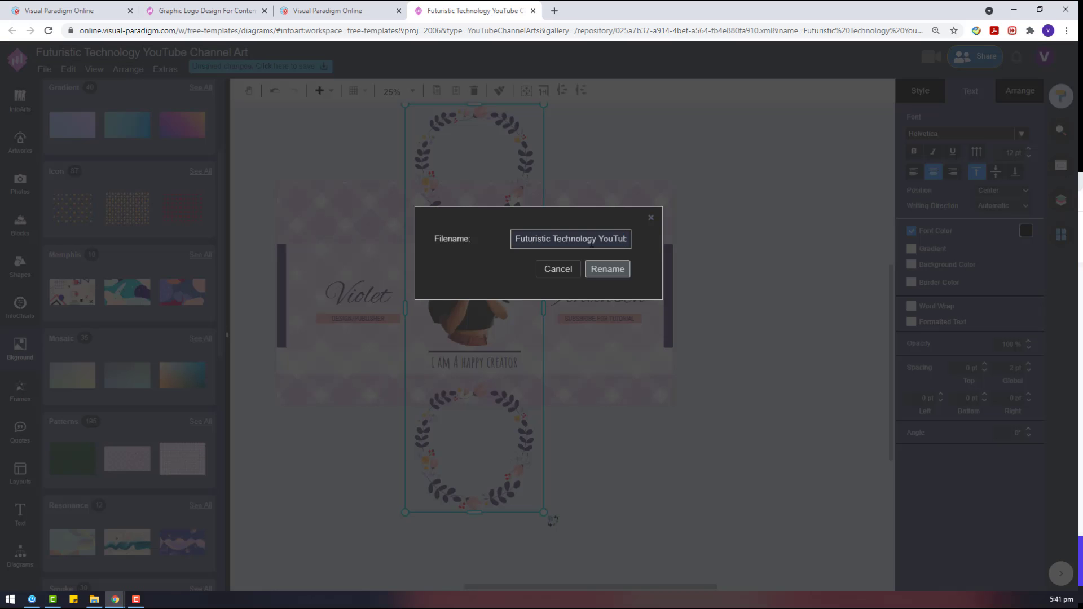
key(BackSpace)
text(Violet Content Creator YouTu)
click(608, 268)
Ungroup the selected wreath column and choose to save the design
right_click(473, 195)
click(618, 348)
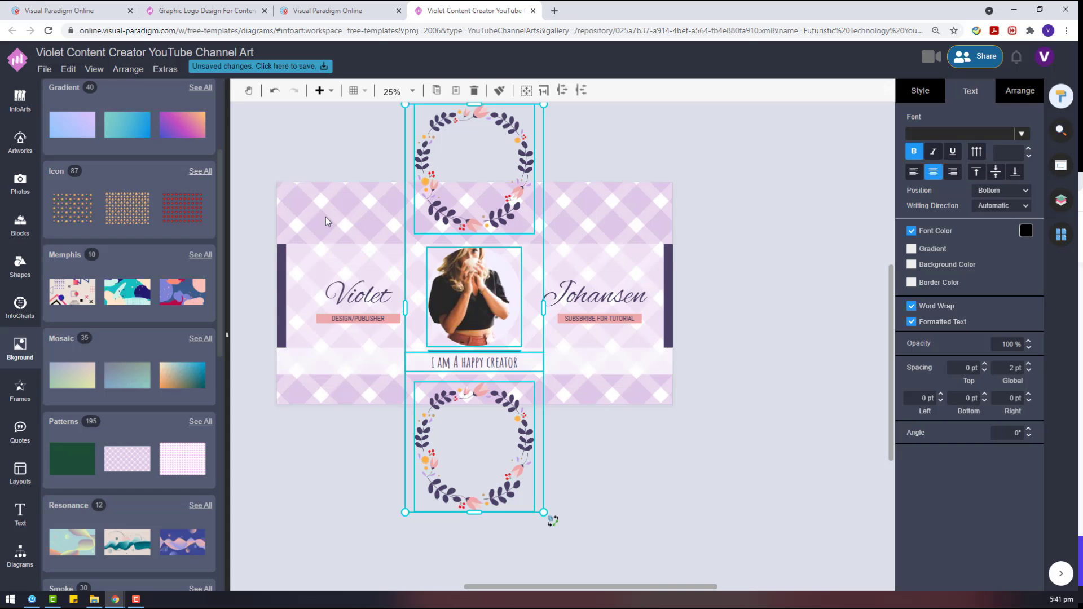
click(44, 69)
click(70, 158)
Save the design to VP Online and reposition the top flower wreath
click(460, 282)
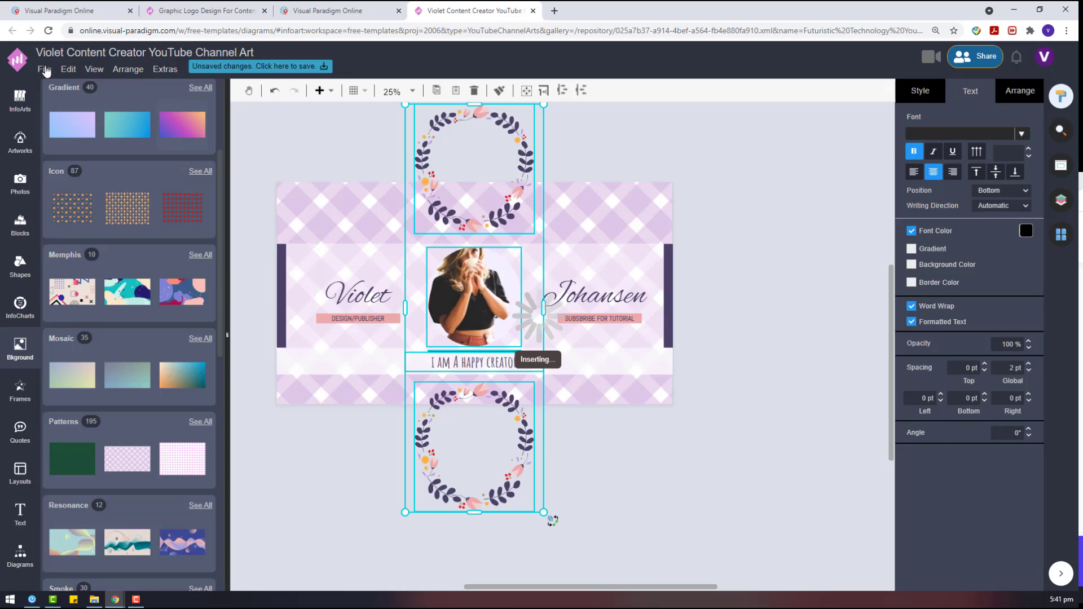
click(44, 69)
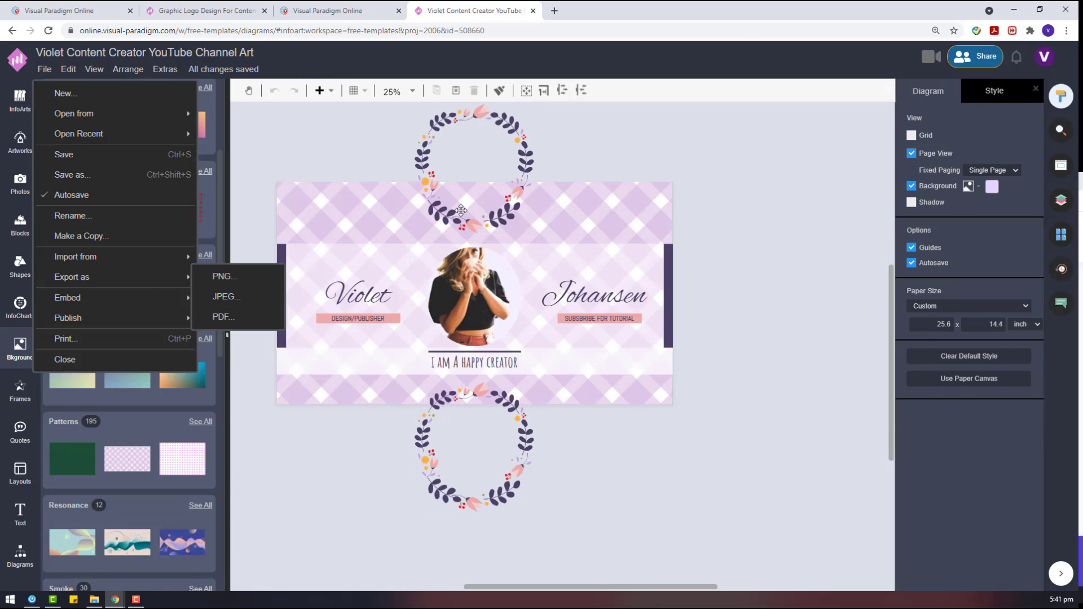
click(508, 192)
drag(508, 192, 489, 213)
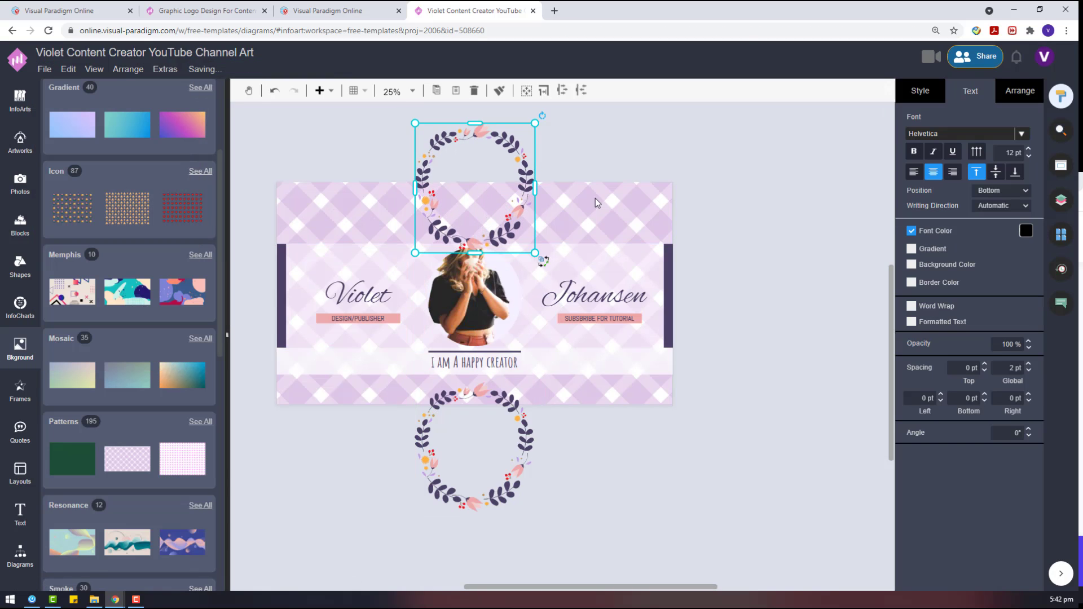
click(794, 283)
Export the banner as an image
click(44, 68)
mouse_move(145, 295)
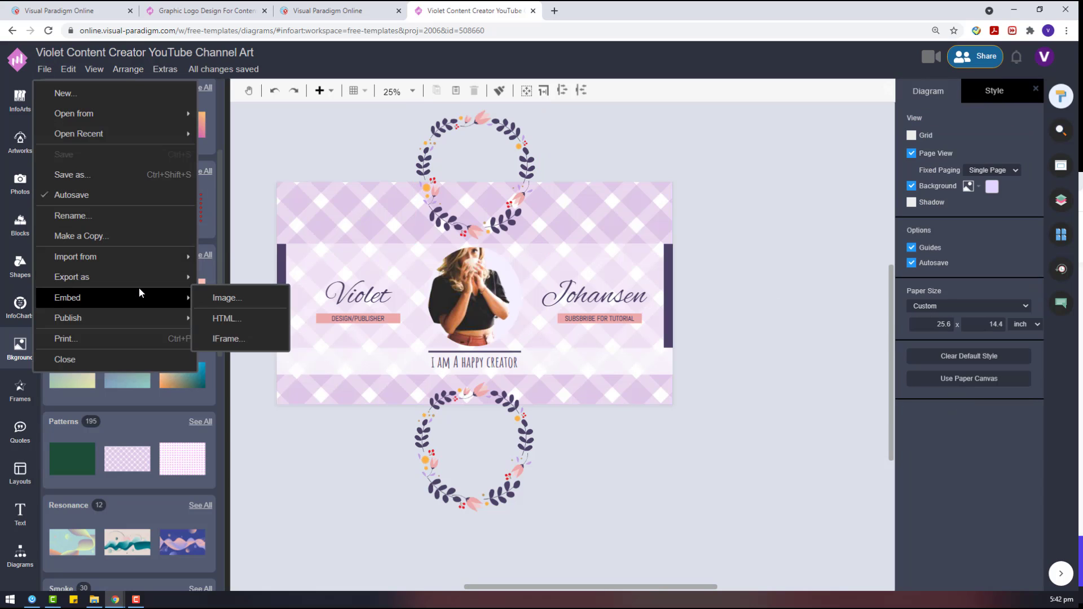
click(229, 295)
click(579, 332)
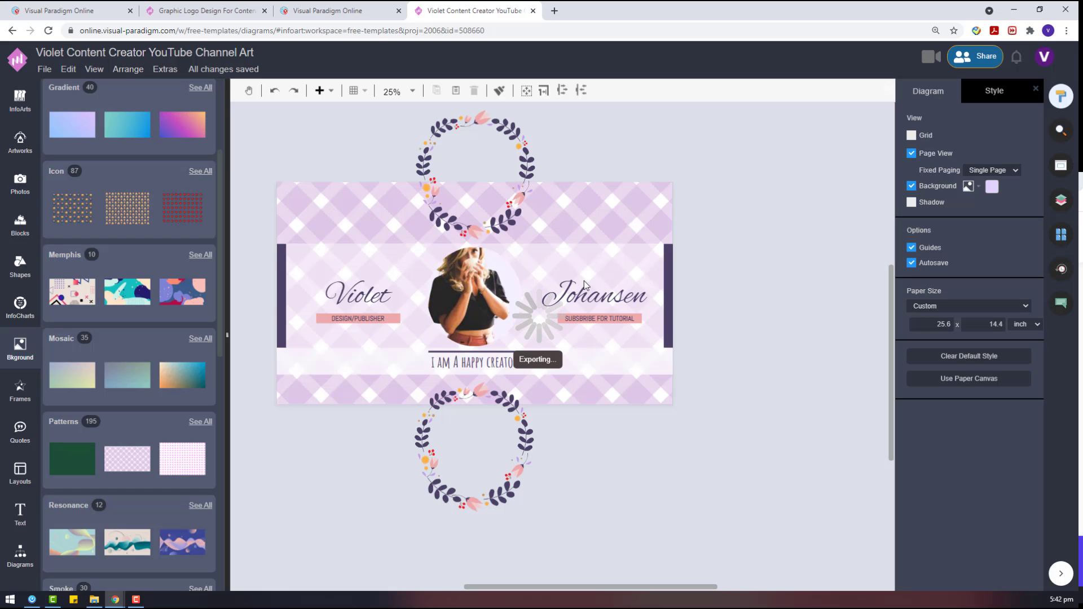